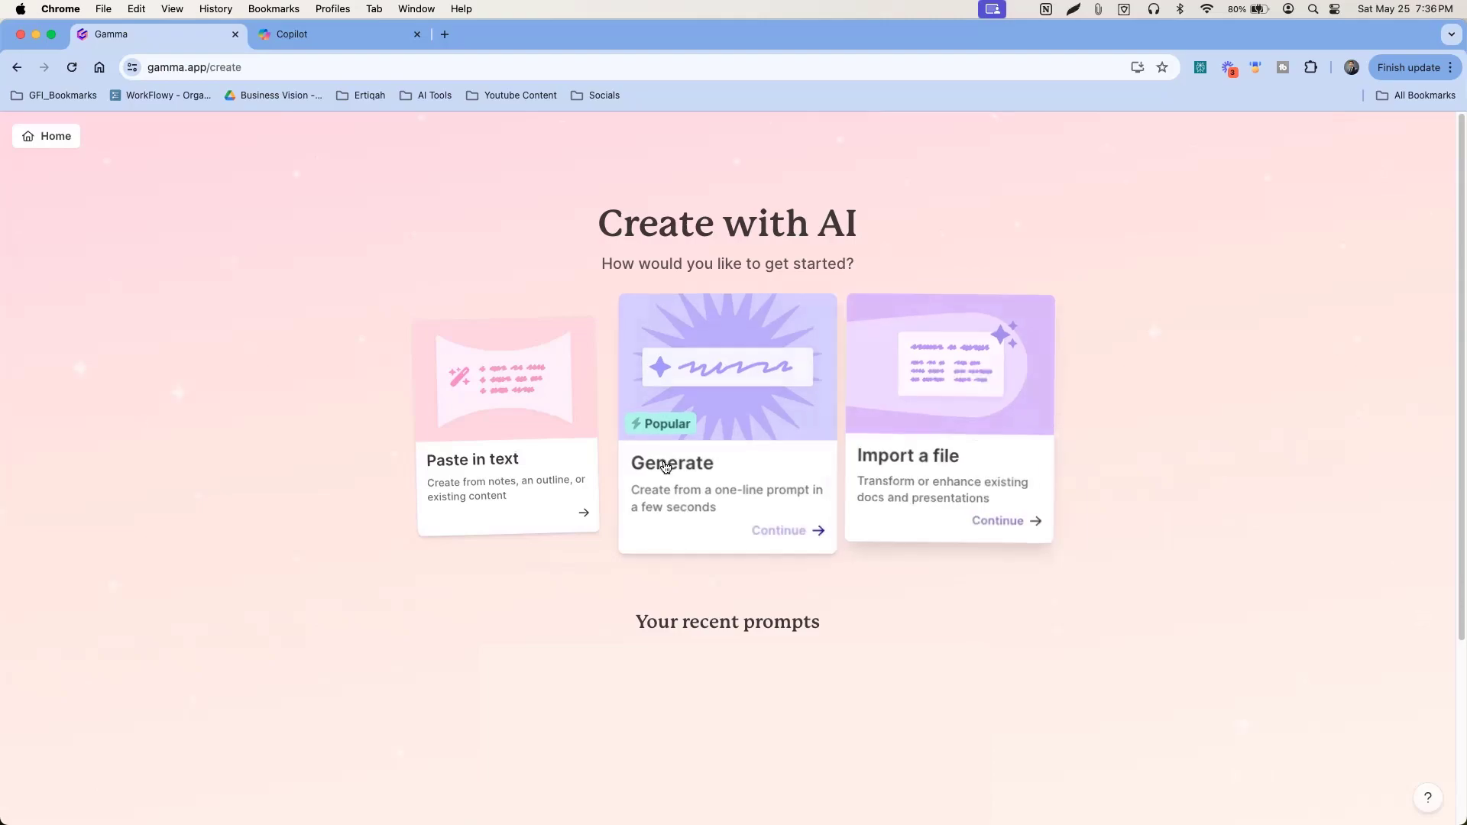
- Start a Gamma creation from pasted text and switch to Copilot to read the presentation prompt
click(494, 480)
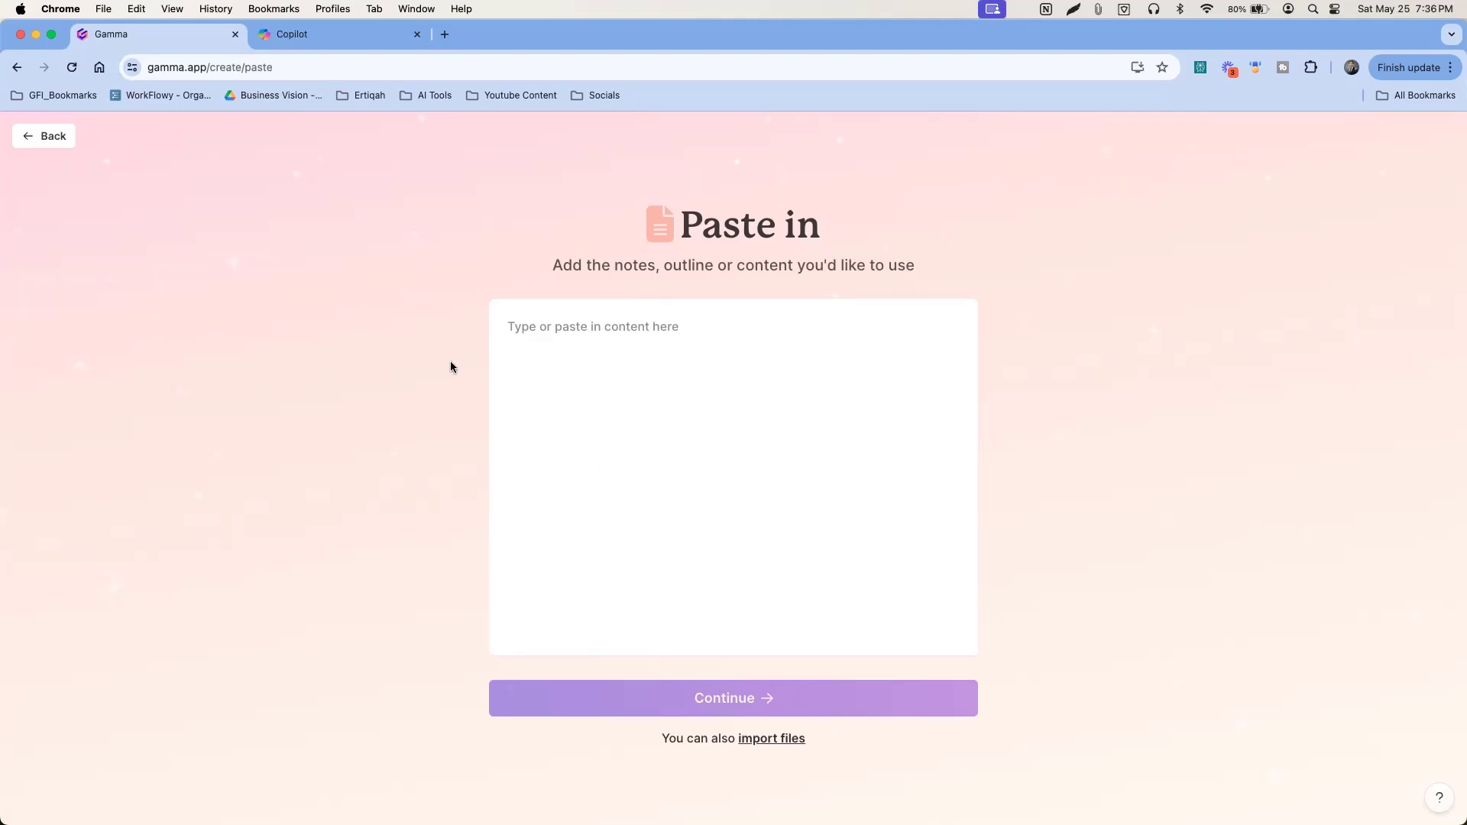
click(332, 40)
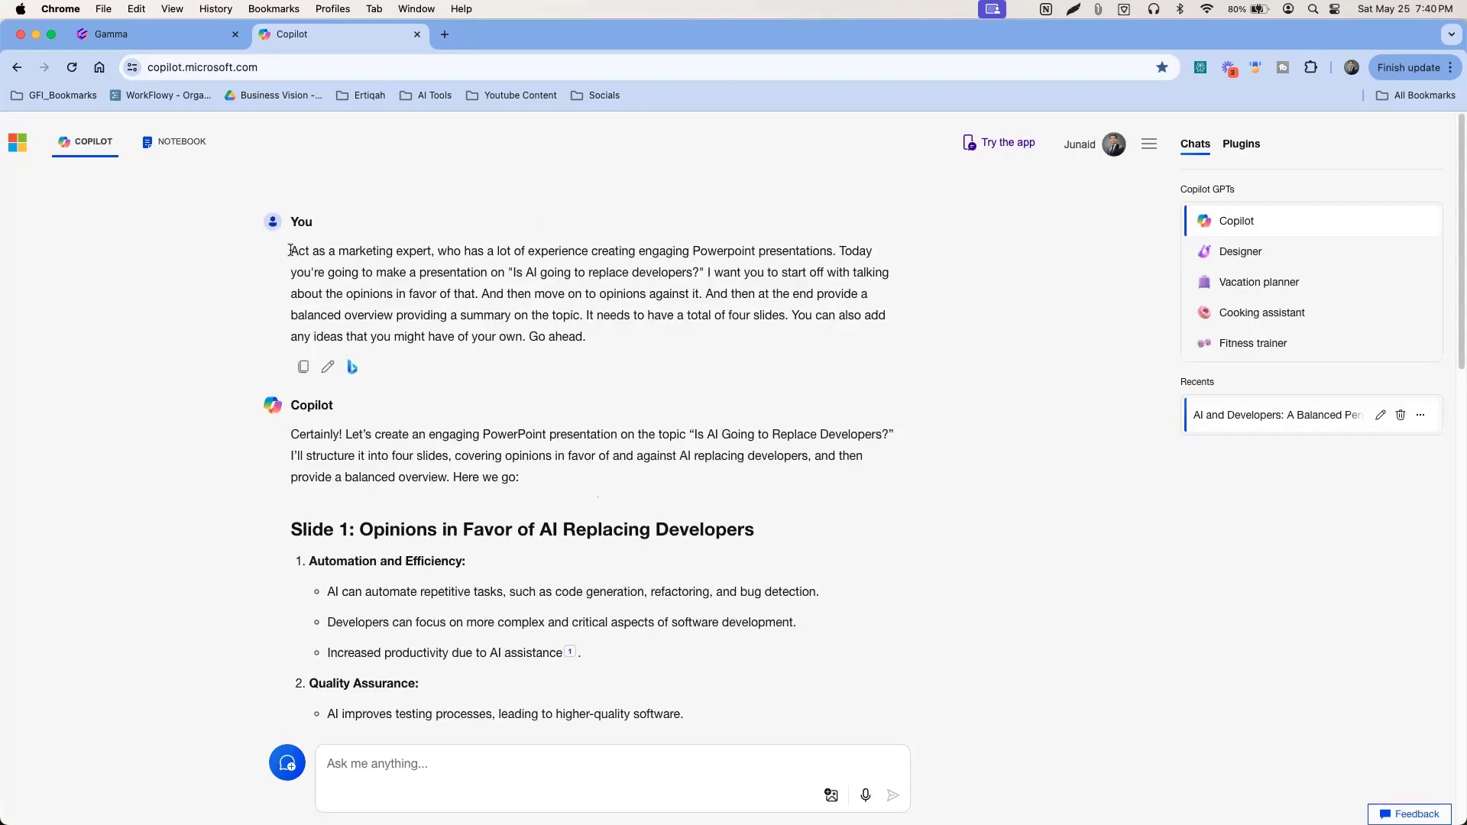
drag(291, 251, 659, 338)
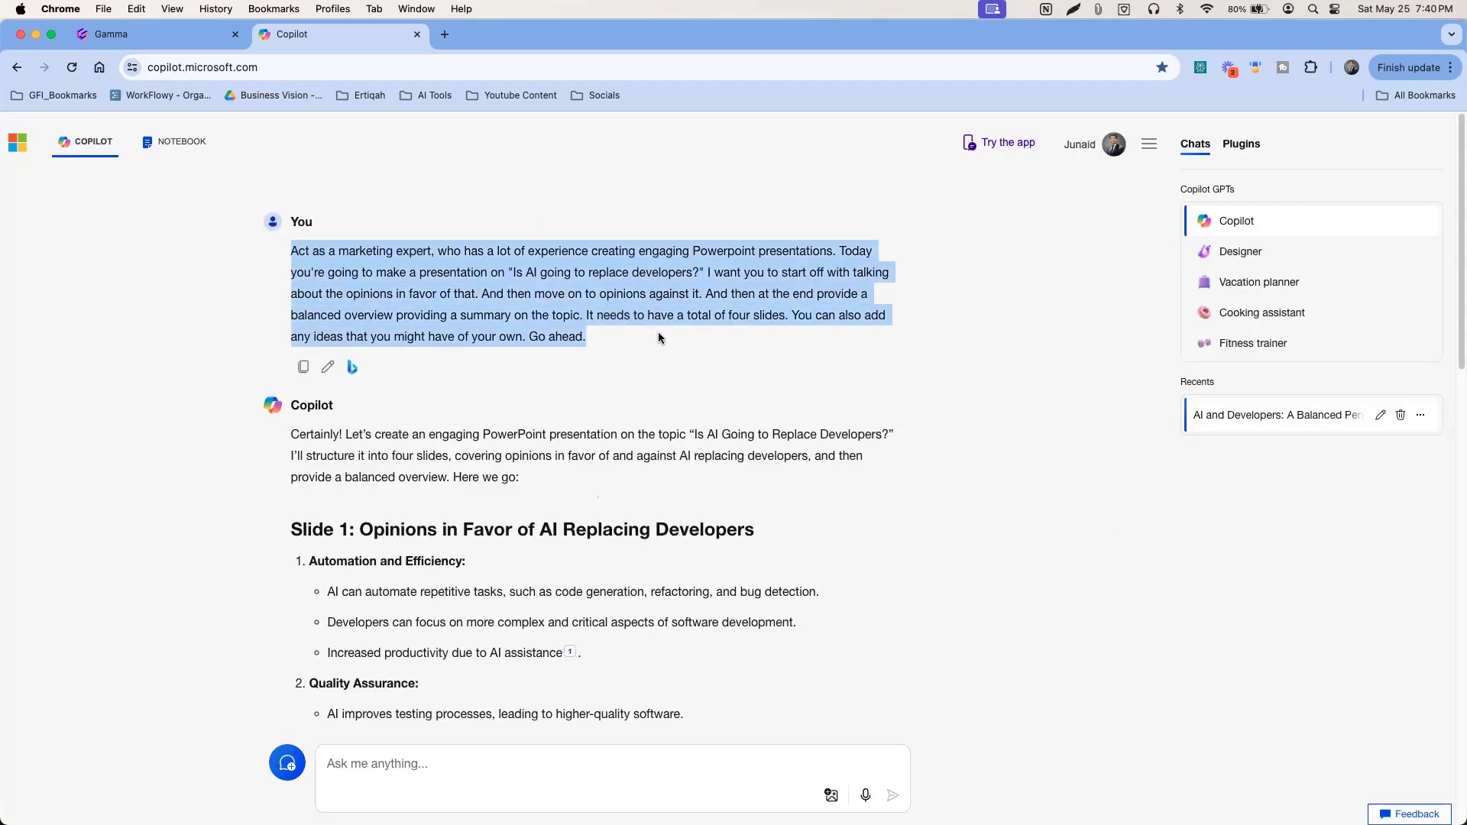
click(671, 339)
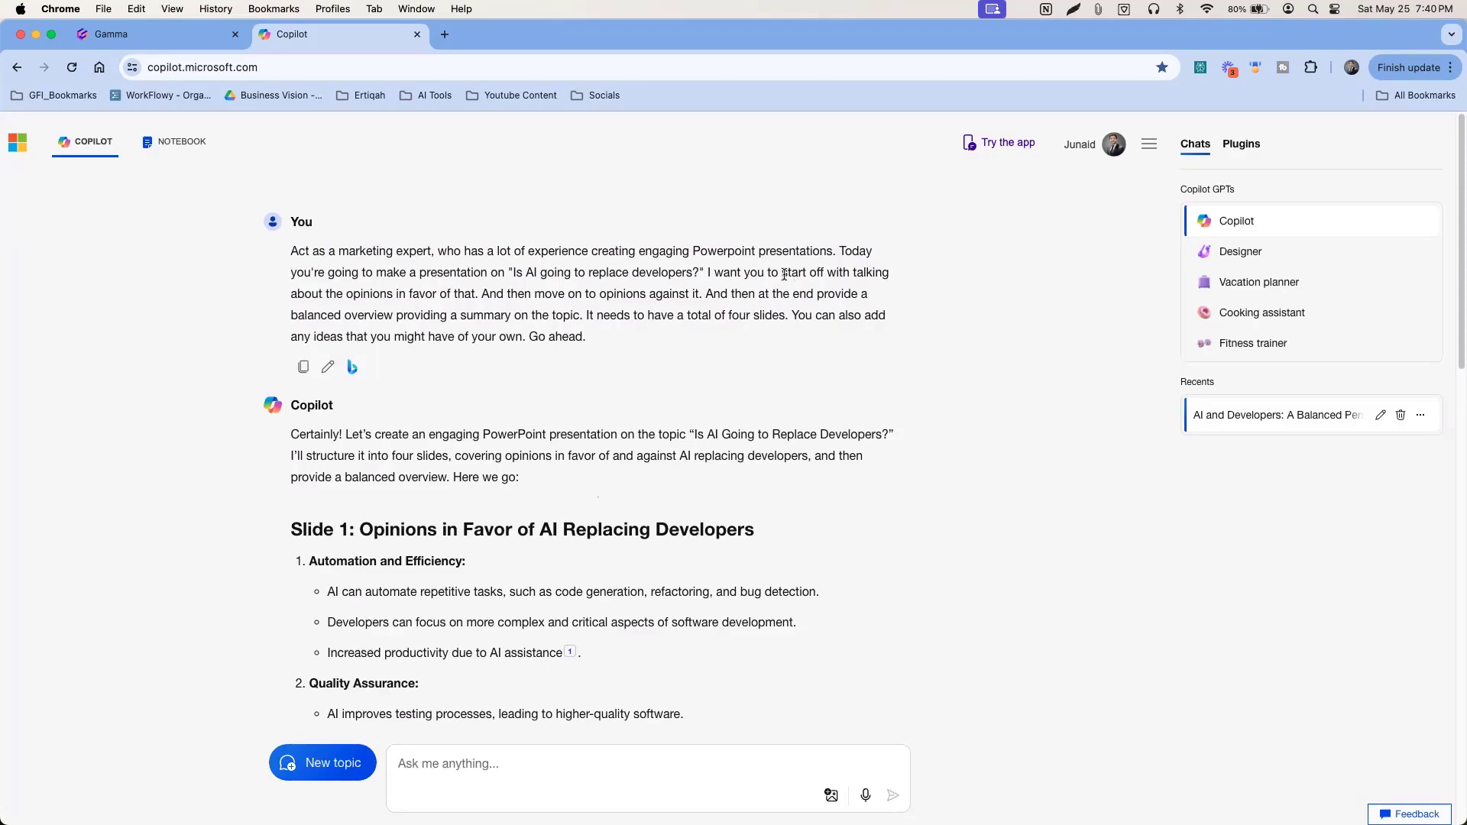
scroll(418, 379, down, 3)
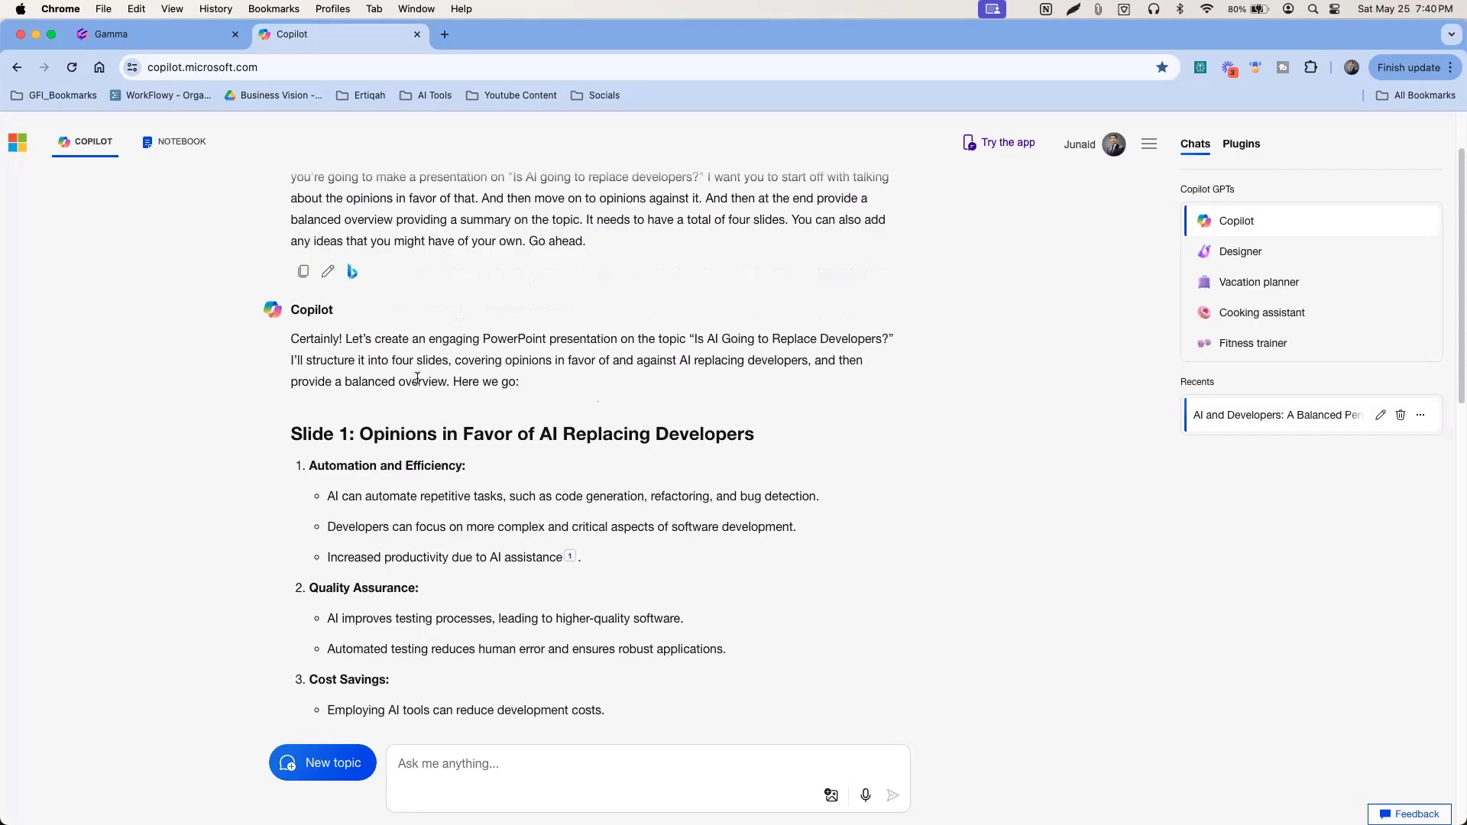
- Copy Copilot's four-slide outline from the Slide 1 heading through the end of Slide 4: Conclusion
drag(303, 424, 734, 513)
scroll(425, 470, down, 10)
scroll(420, 469, down, 20)
scroll(419, 477, down, 8)
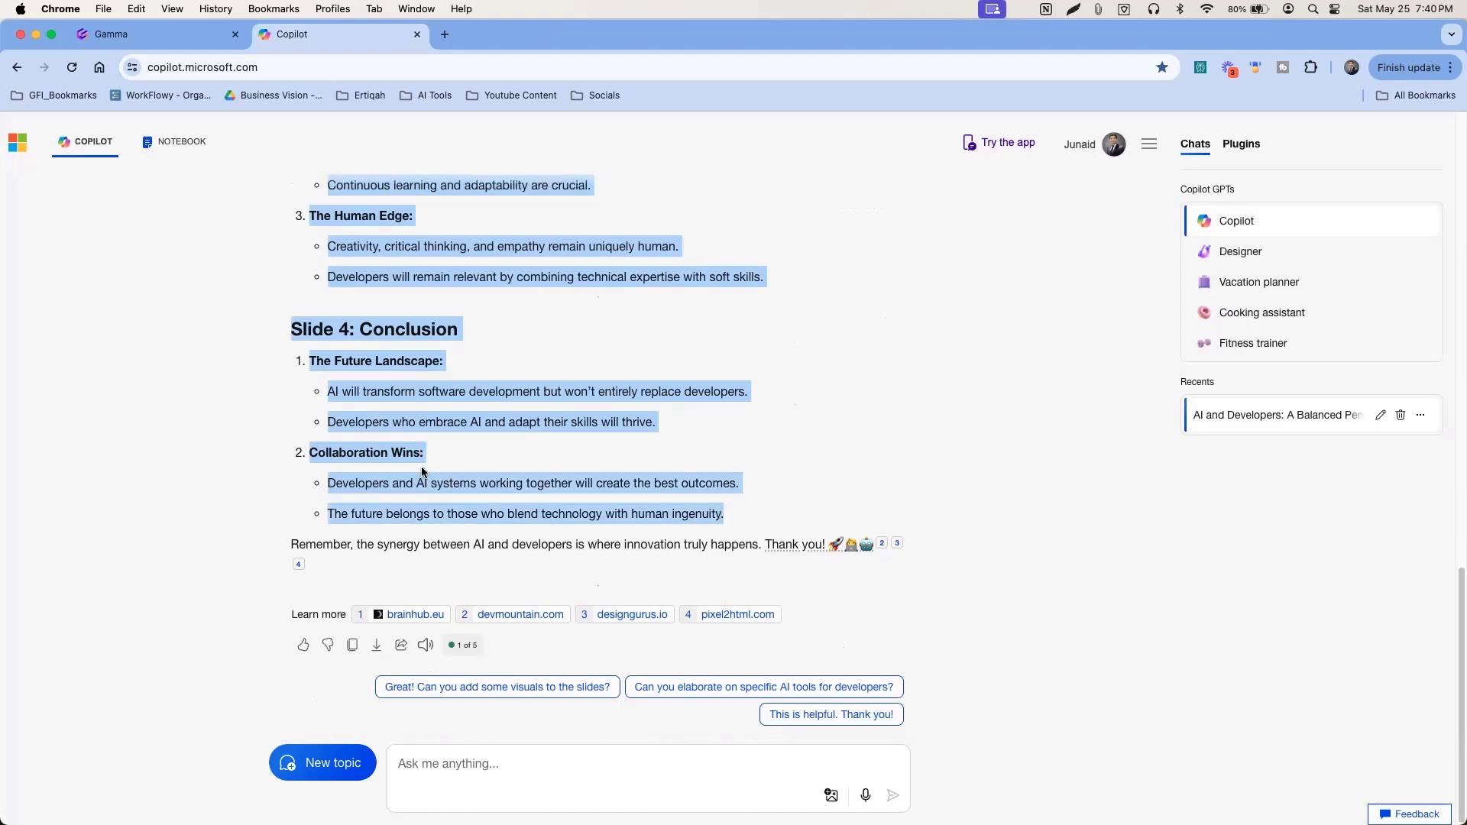
right_click(402, 325)
click(432, 357)
- Paste the copied outline into Gamma's content field and continue with Presentation as the output type
click(145, 45)
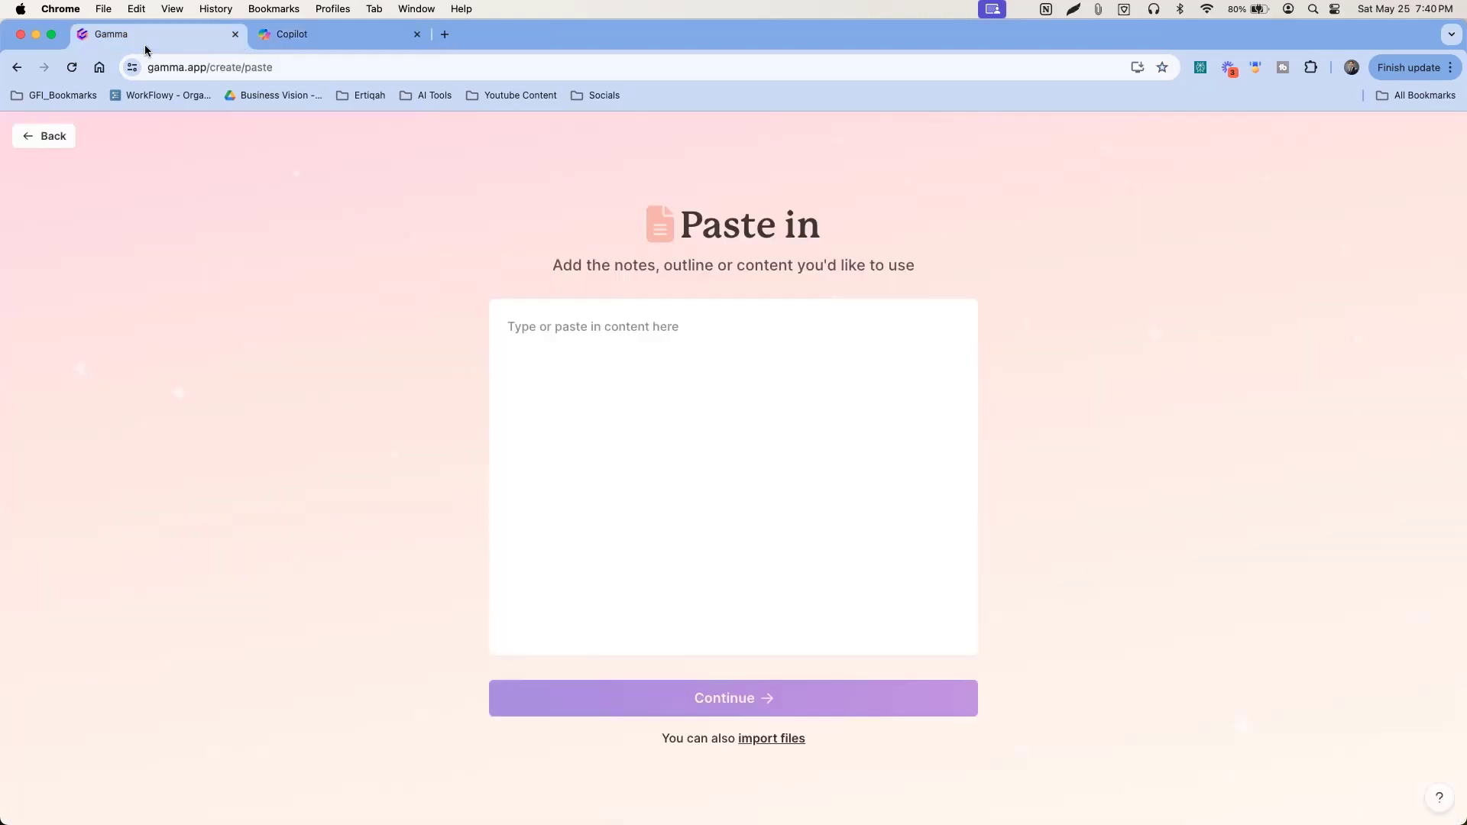
right_click(579, 350)
click(630, 460)
scroll(767, 619, down, 1)
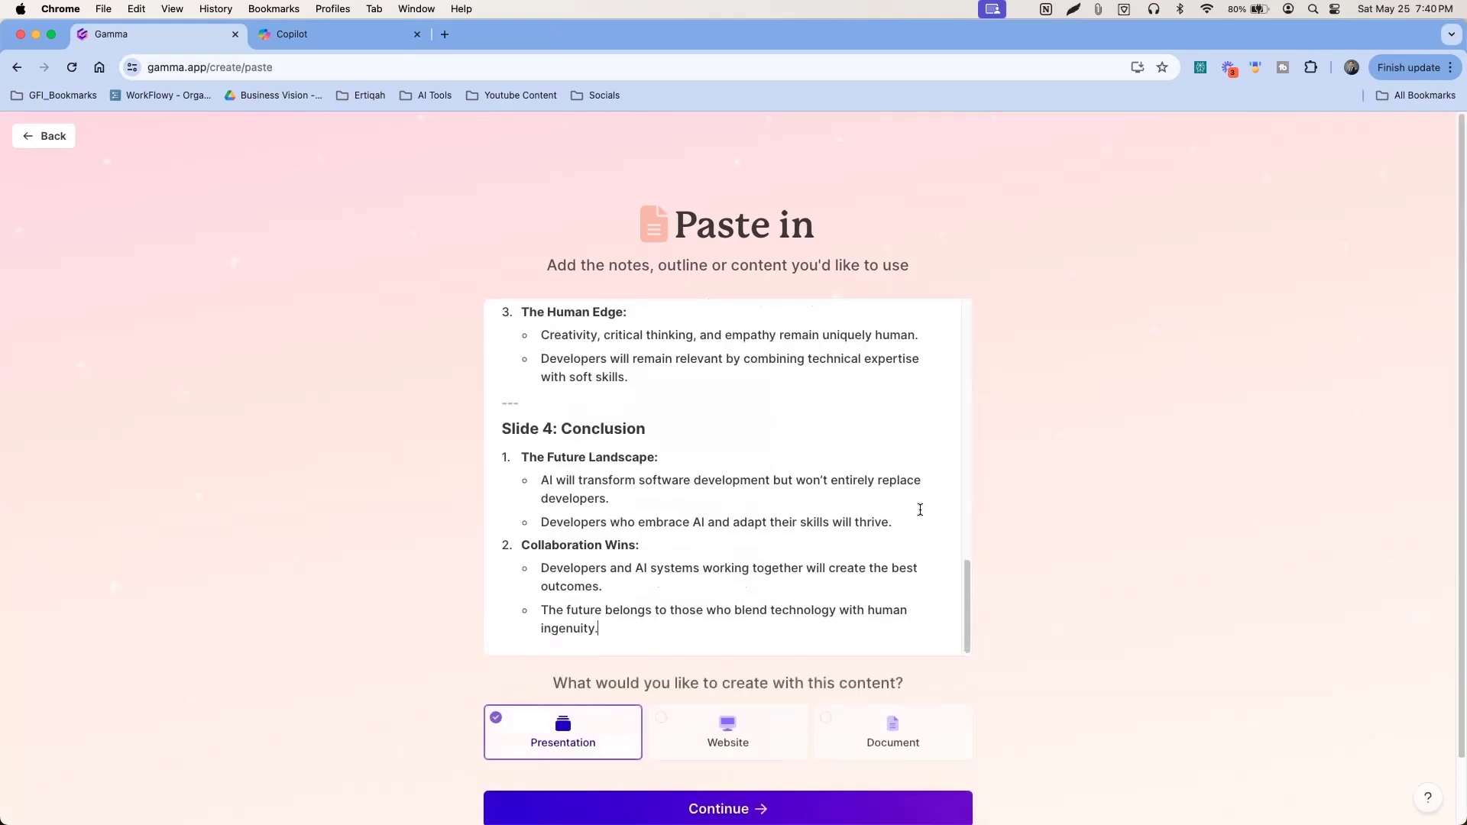
scroll(932, 535, up, 5)
scroll(945, 564, down, 3)
scroll(685, 478, down, 3)
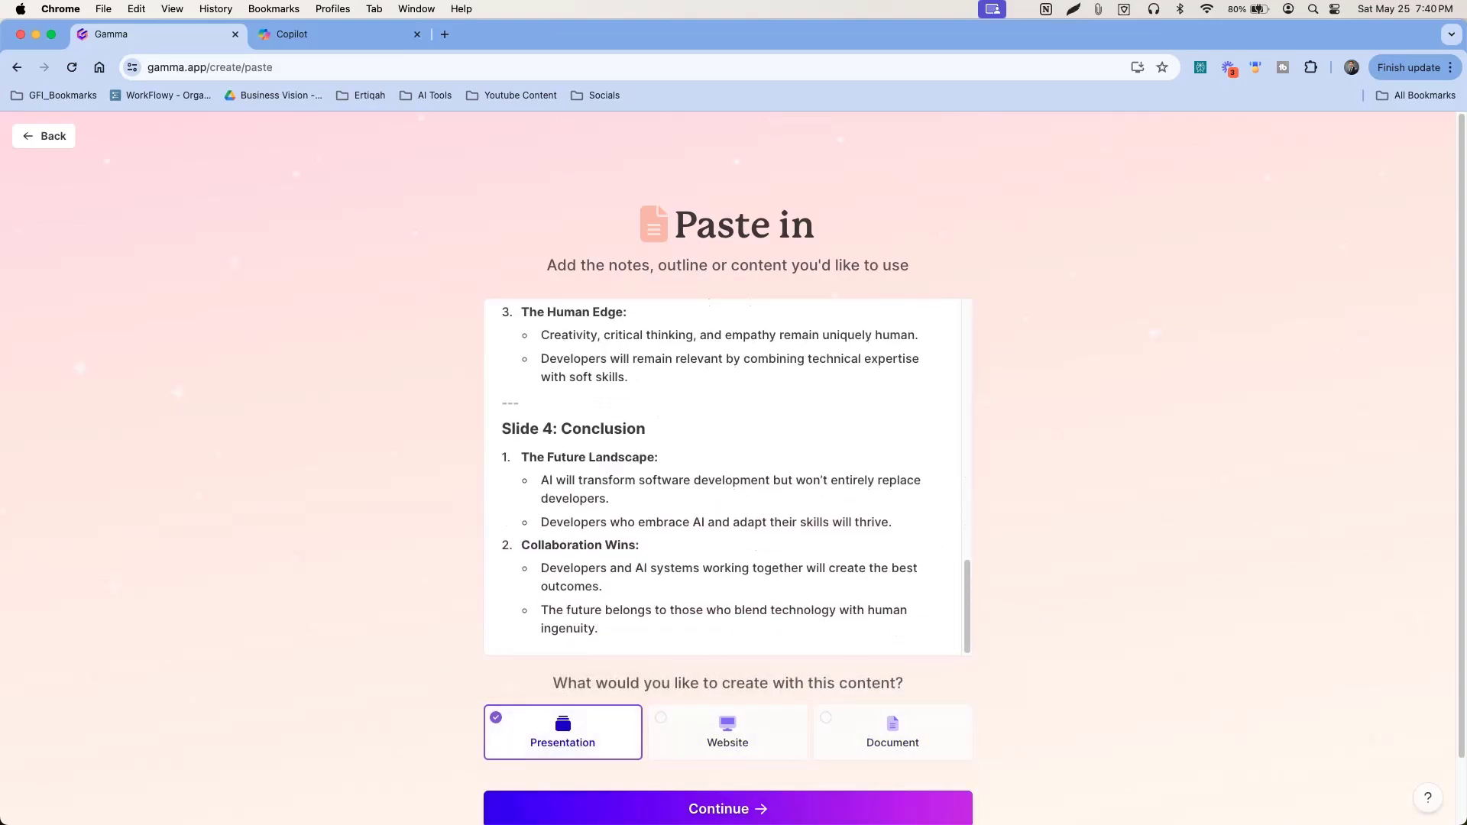
click(791, 810)
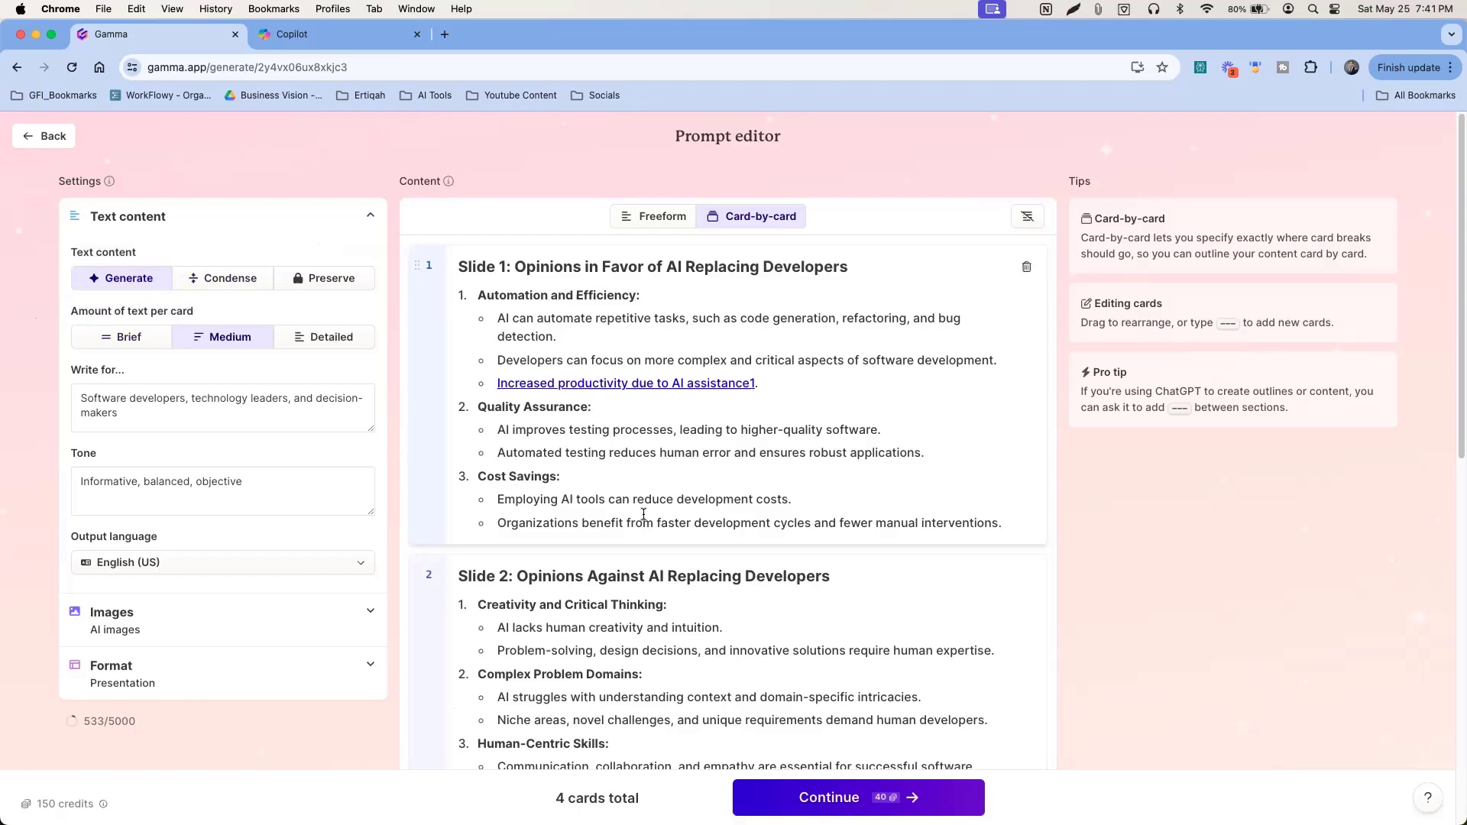
- Set the text content to Condense with Brief text per card, keep AI images and Presentation format, and continue to theme selection
click(229, 278)
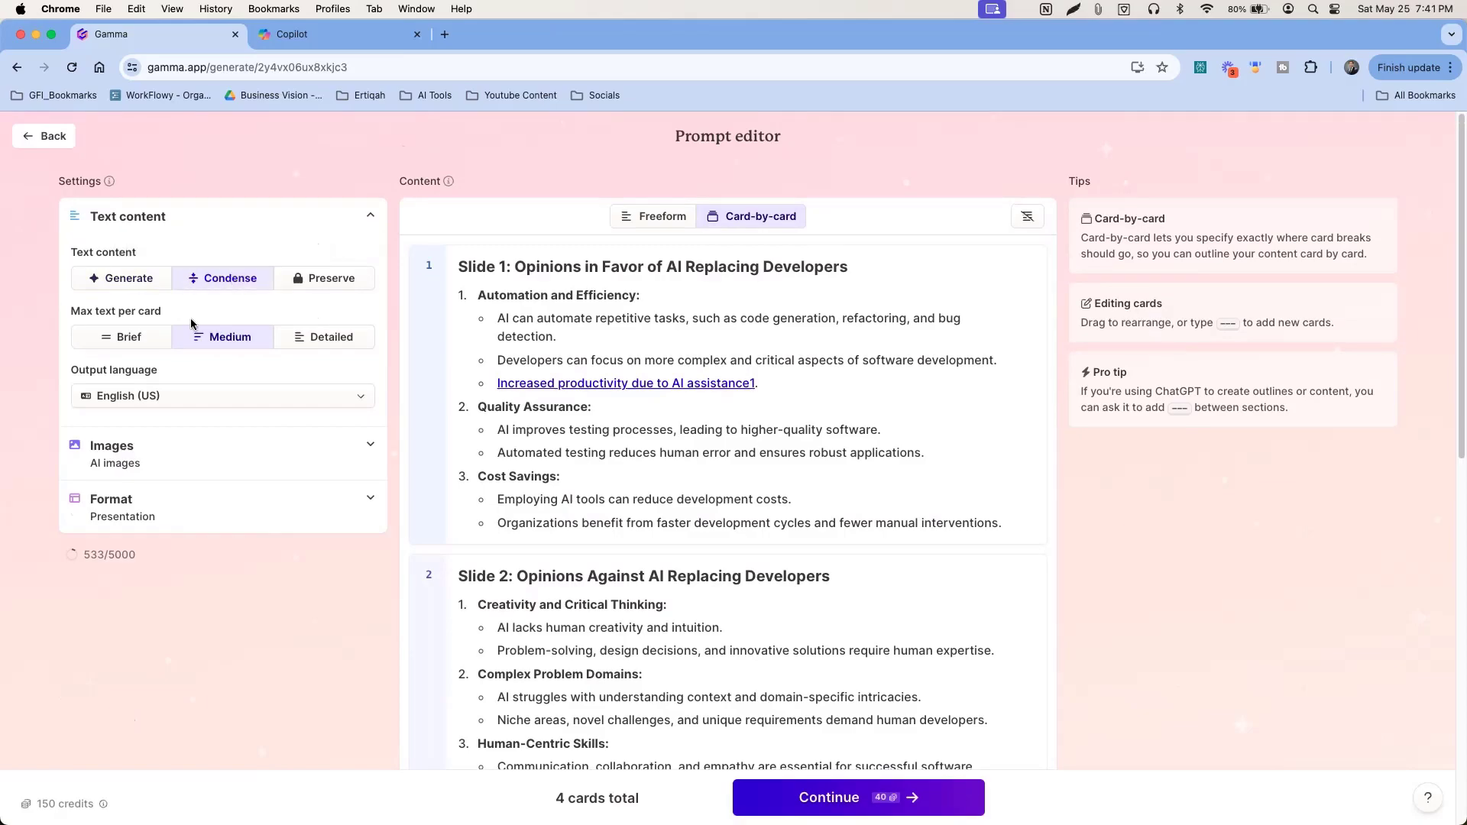
click(137, 338)
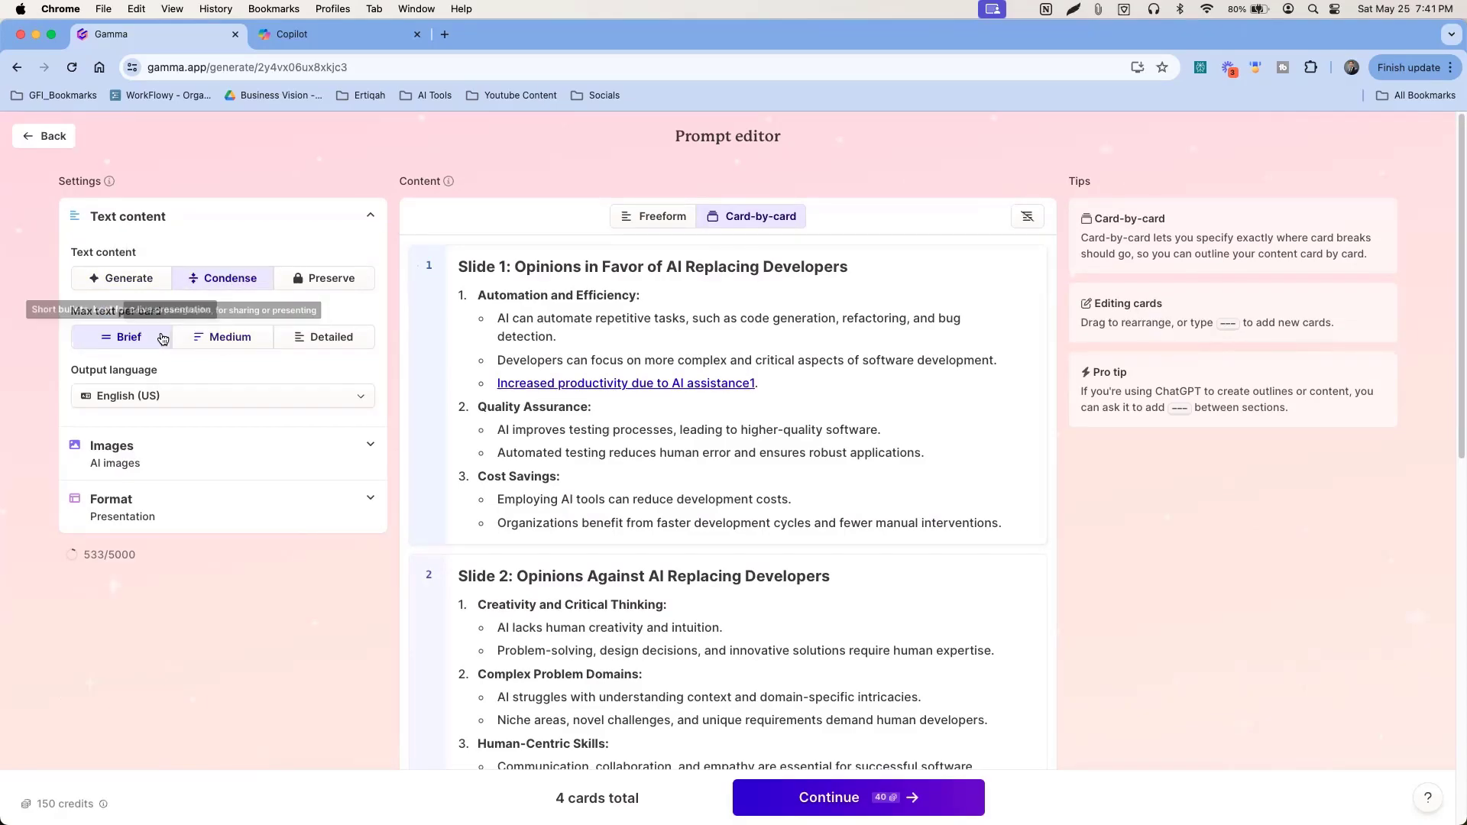
click(195, 464)
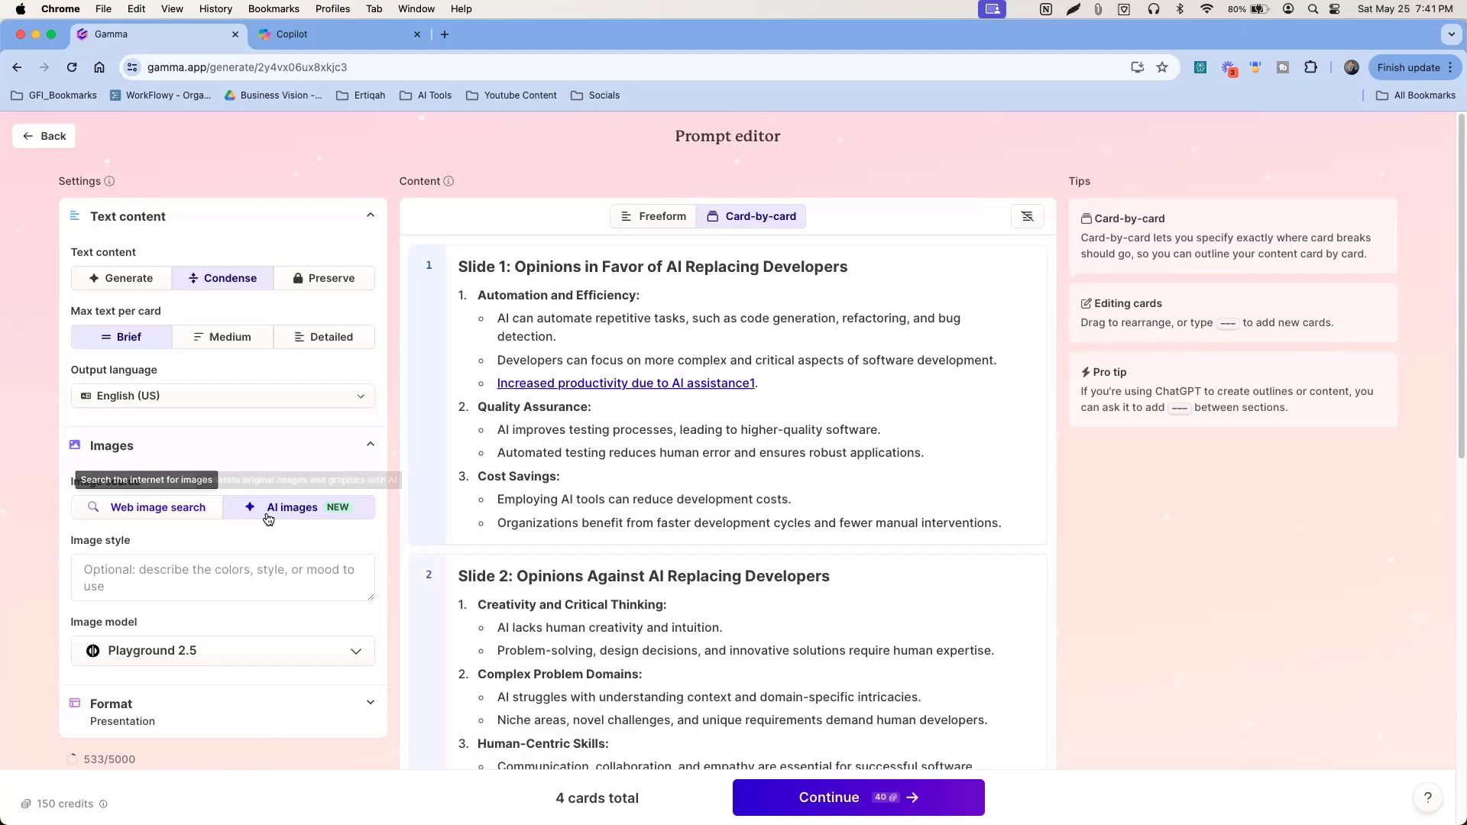
scroll(267, 519, down, 4)
click(221, 413)
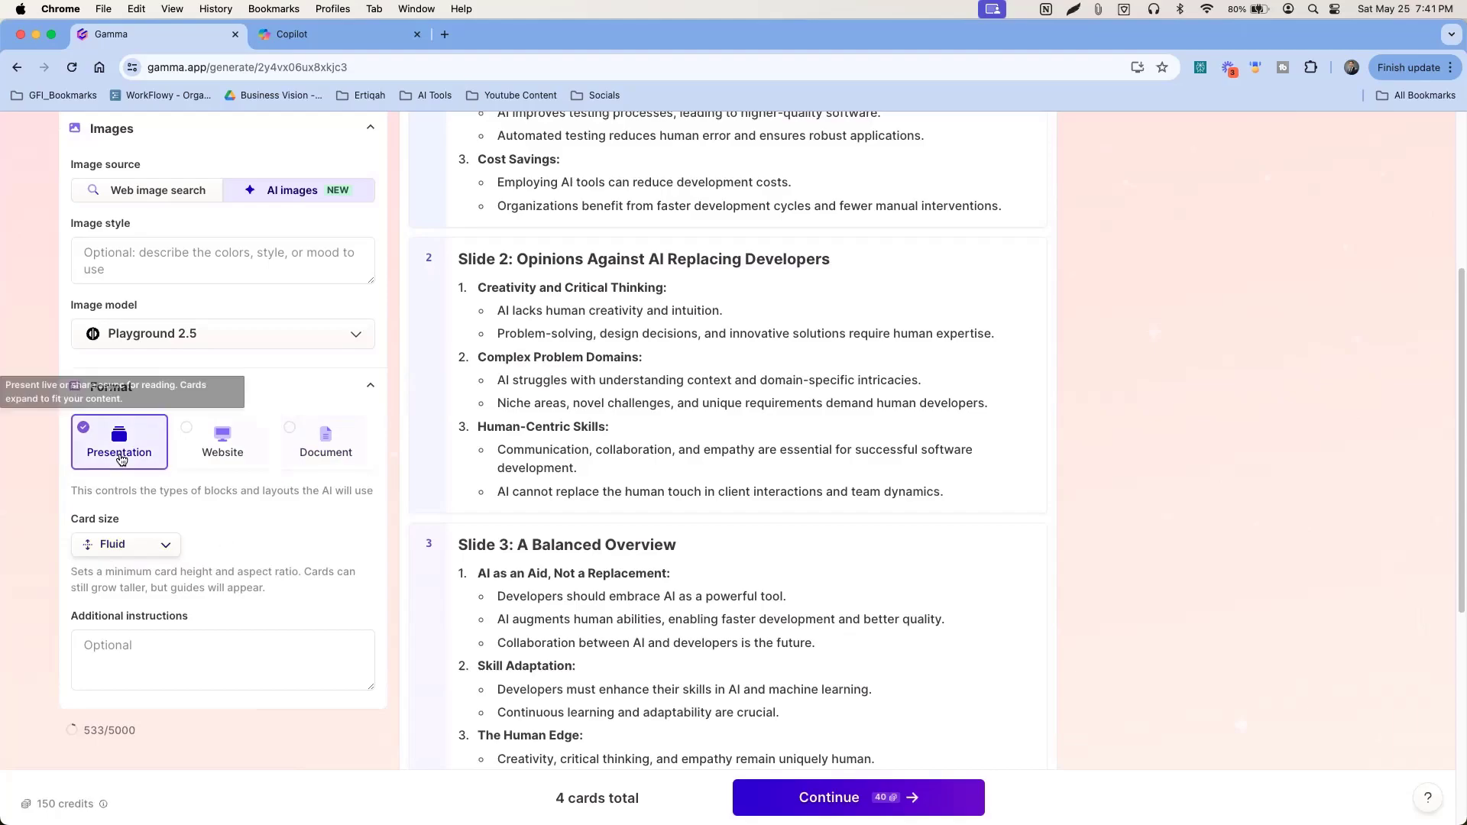
scroll(648, 633, up, 1)
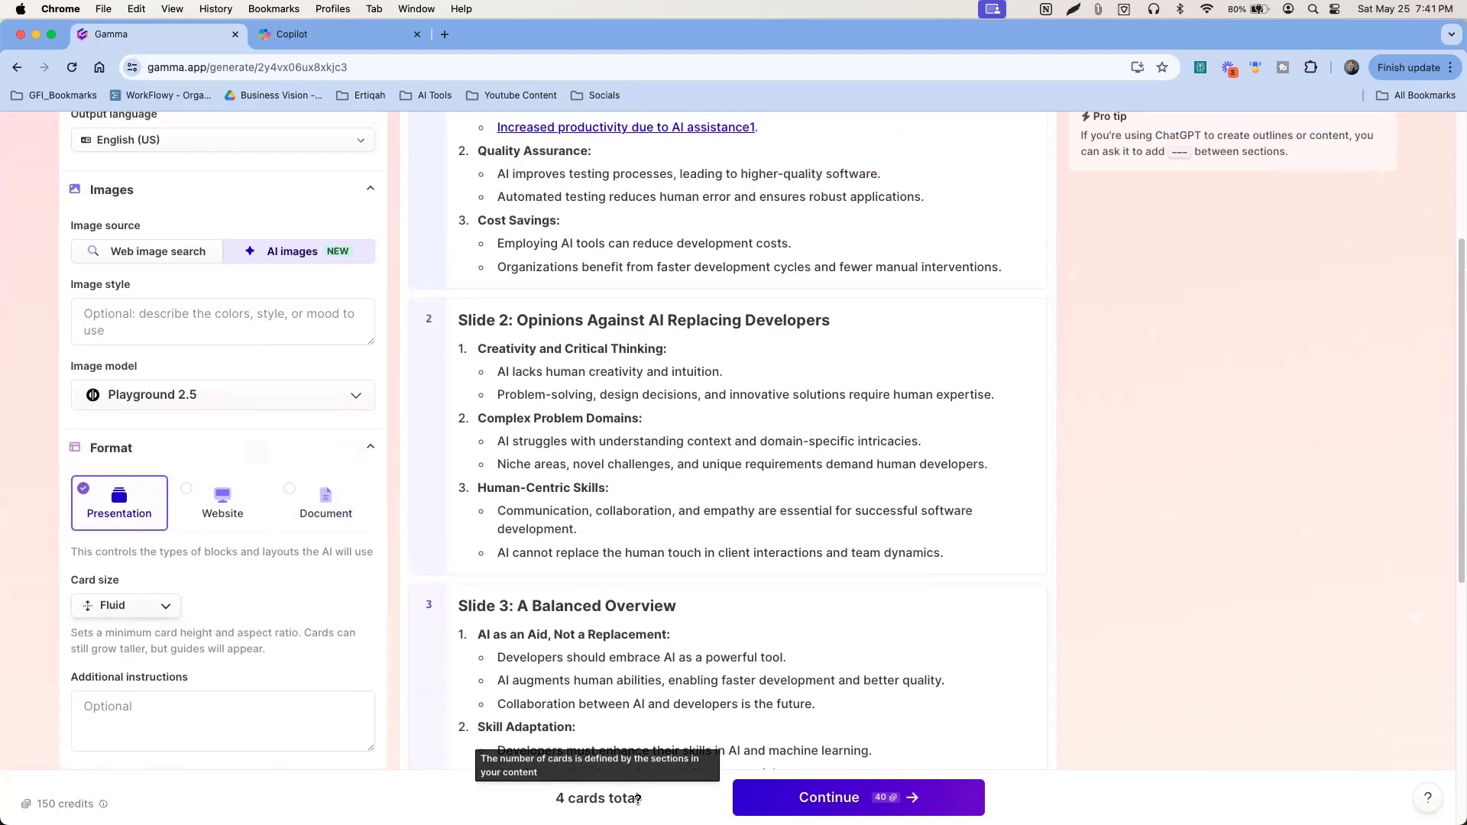
click(825, 799)
- Shuffle the presentation theme and browse the standard themes
click(1305, 262)
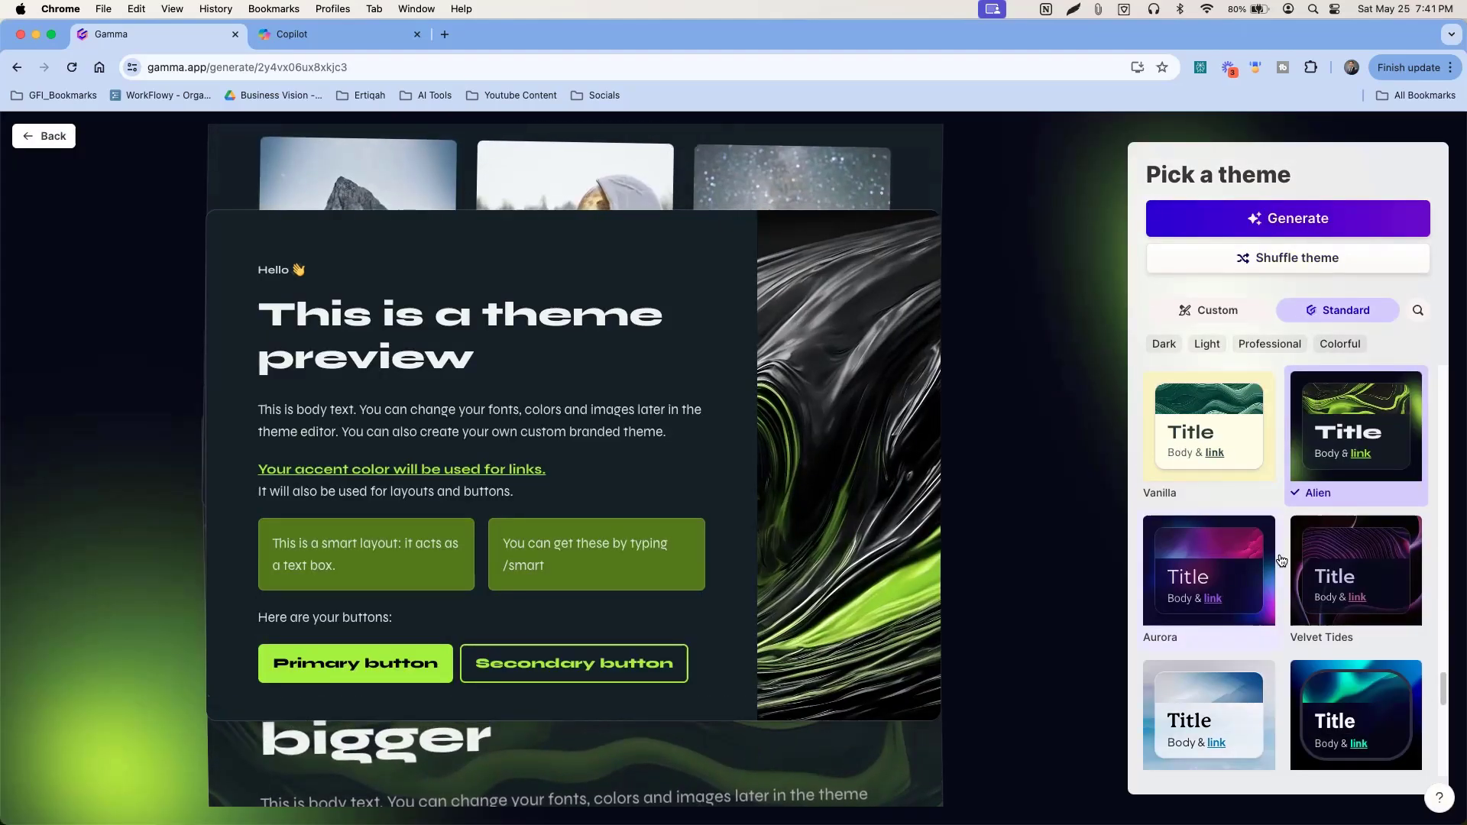
scroll(1334, 668, up, 1)
scroll(1334, 667, up, 10)
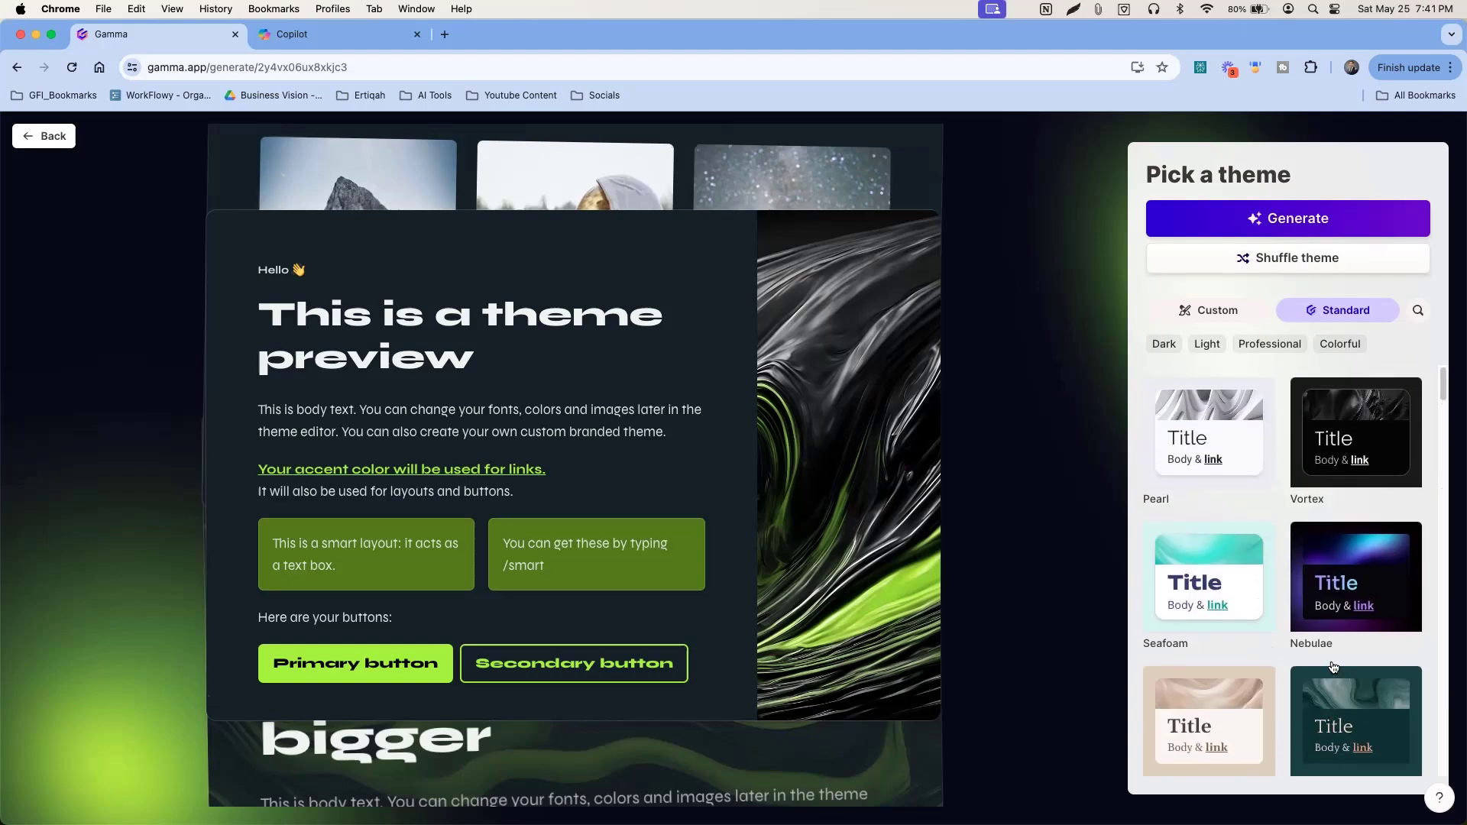
- Search the themes for "marine", select the Marine theme and generate the presentation
click(1423, 311)
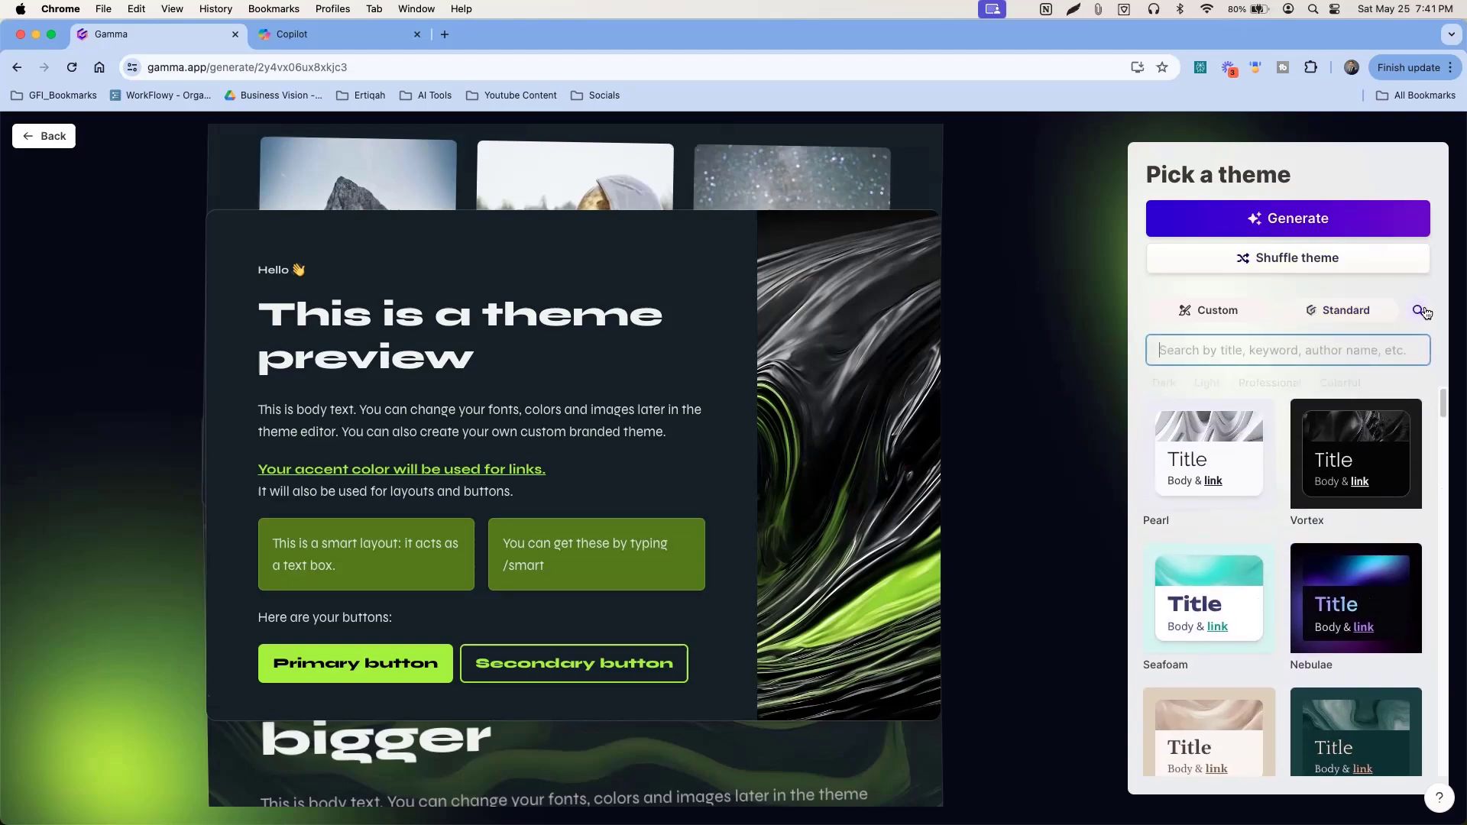
text(marine)
click(1206, 444)
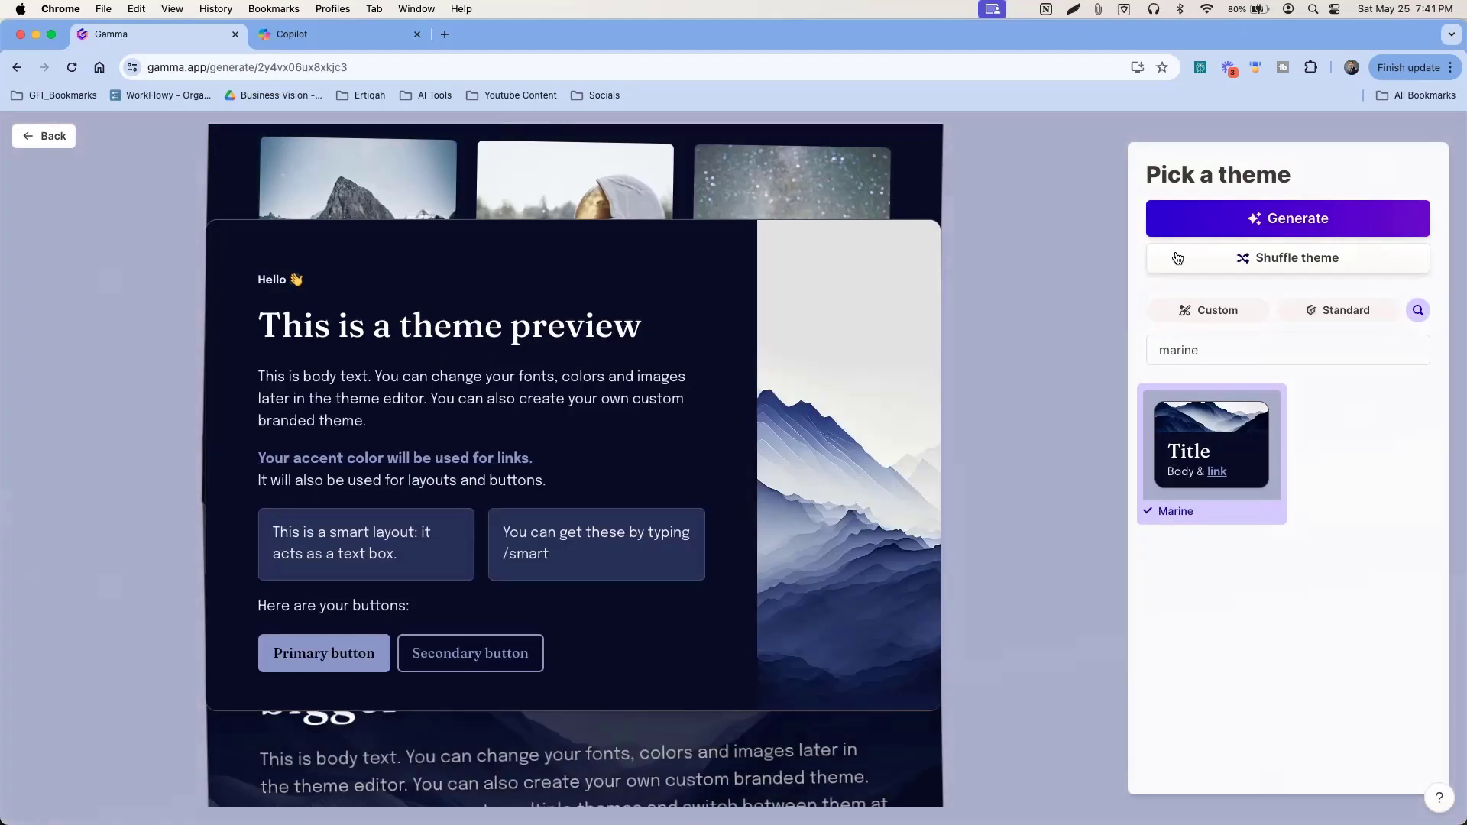
click(1244, 228)
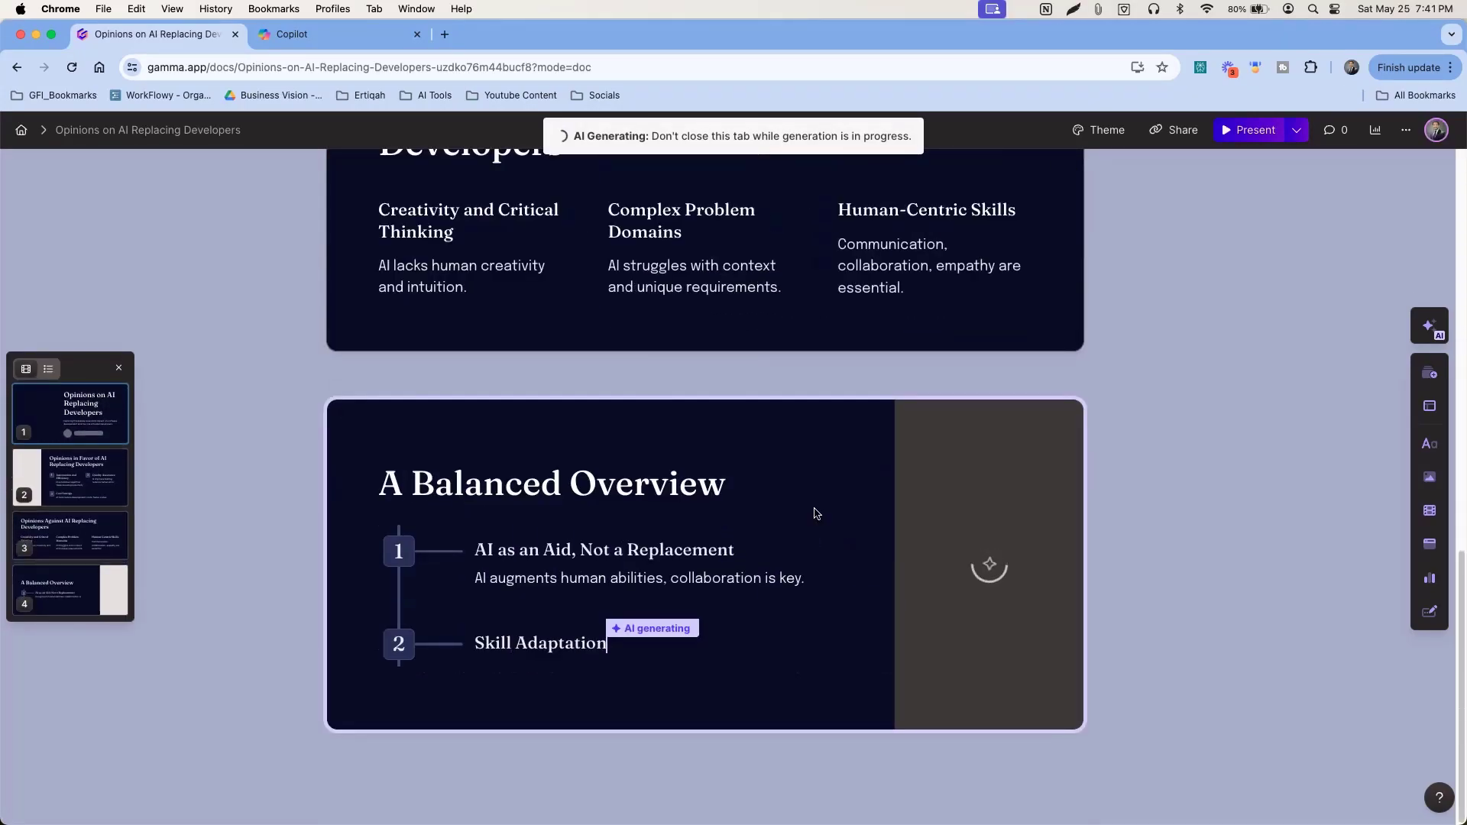
- Review the generated cards from the title card to A Balanced Overview, examining their headings, text and AI images
scroll(725, 508, up, 5)
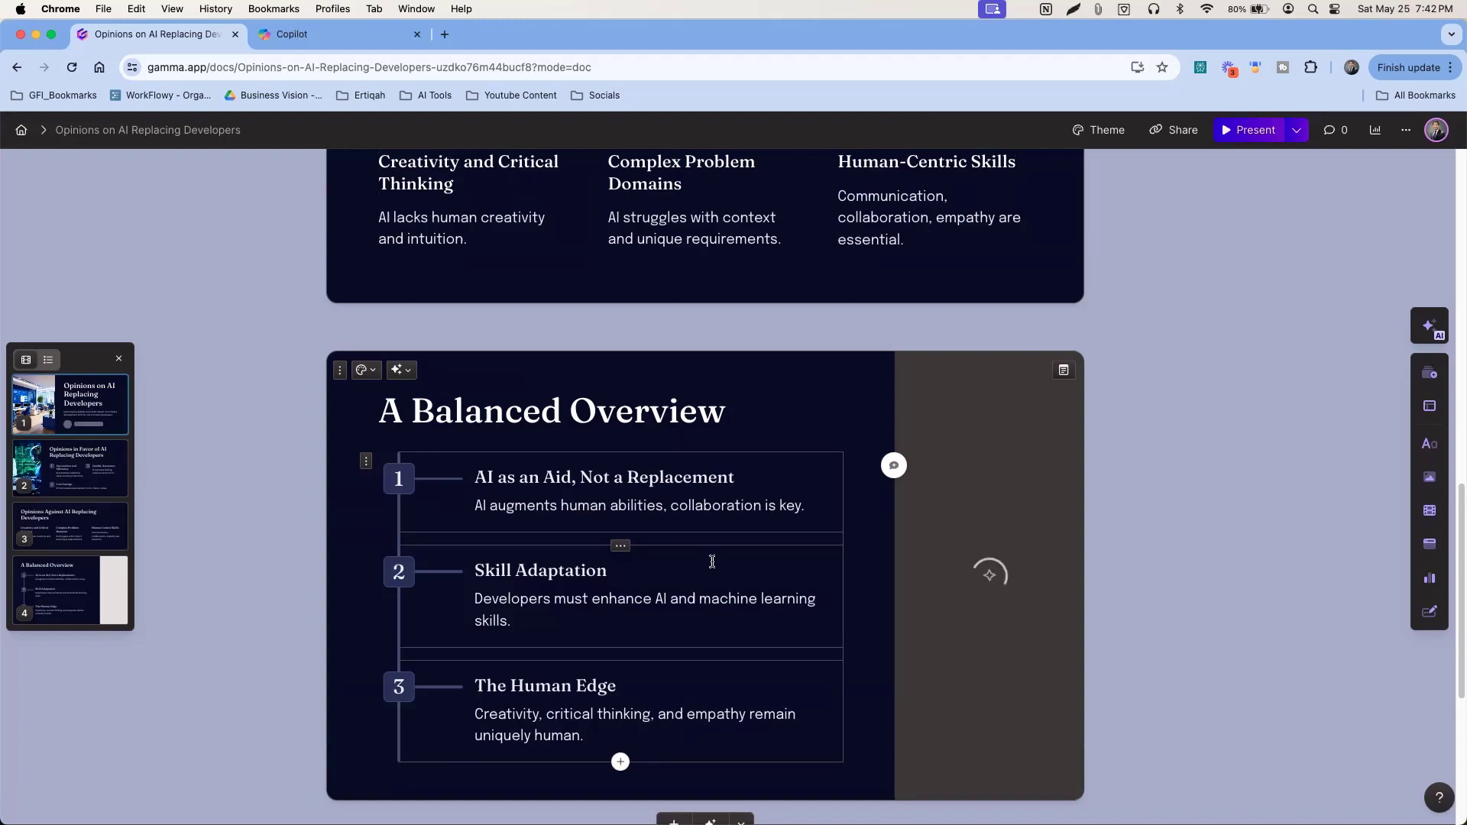
scroll(712, 562, up, 4)
scroll(712, 526, up, 12)
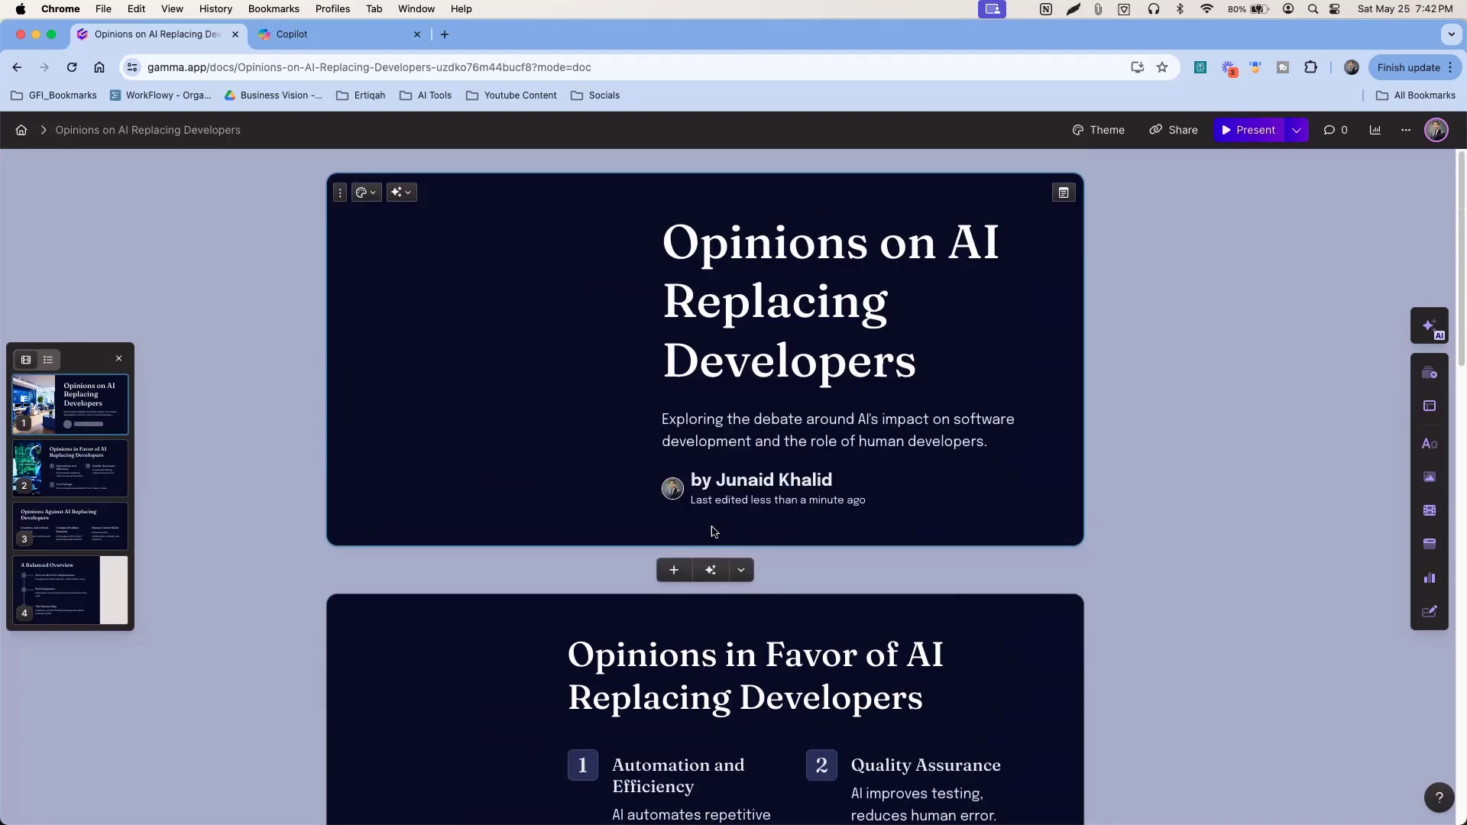
drag(664, 244, 939, 354)
click(937, 357)
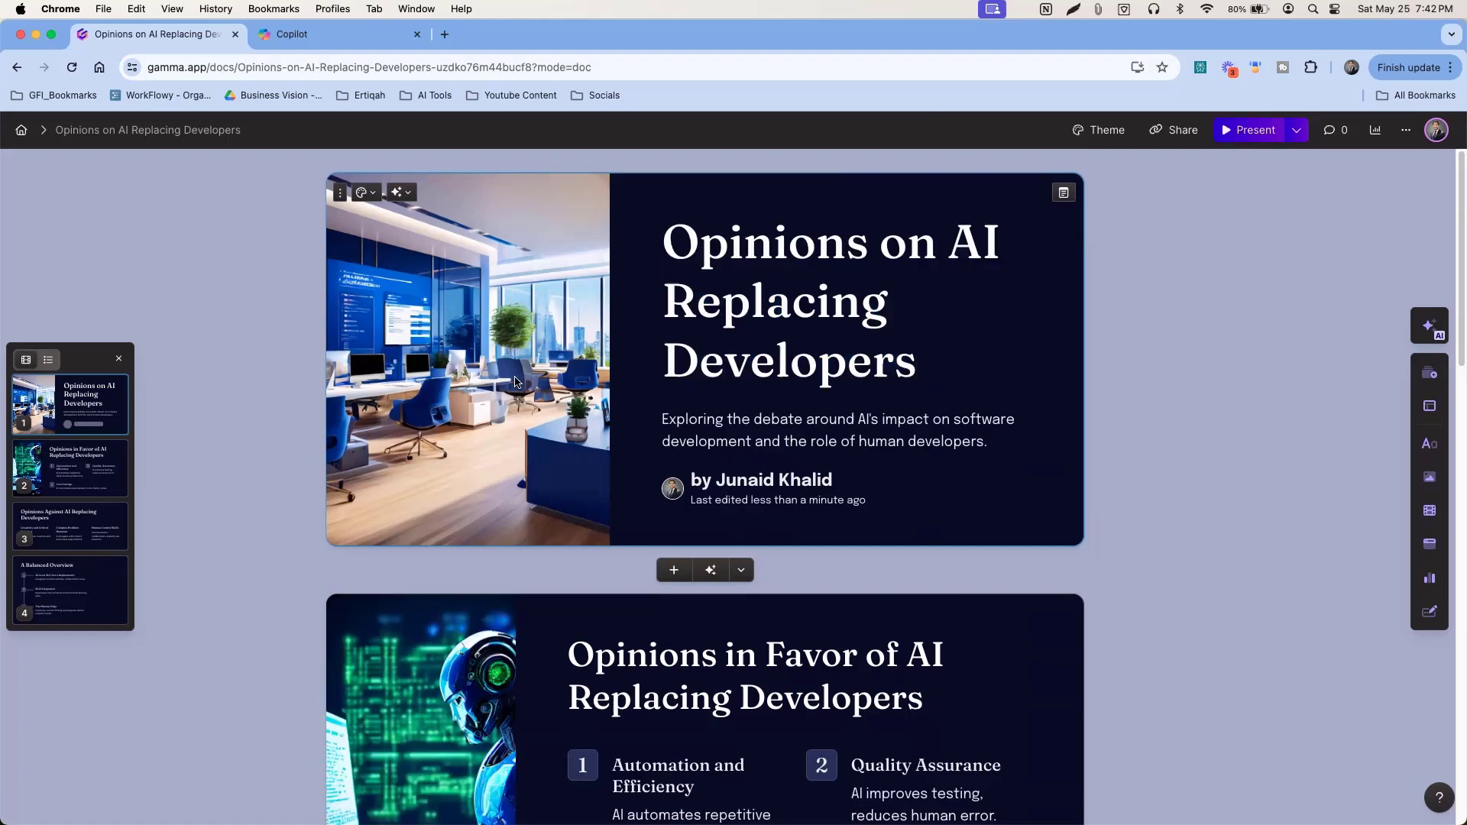
scroll(729, 401, down, 1)
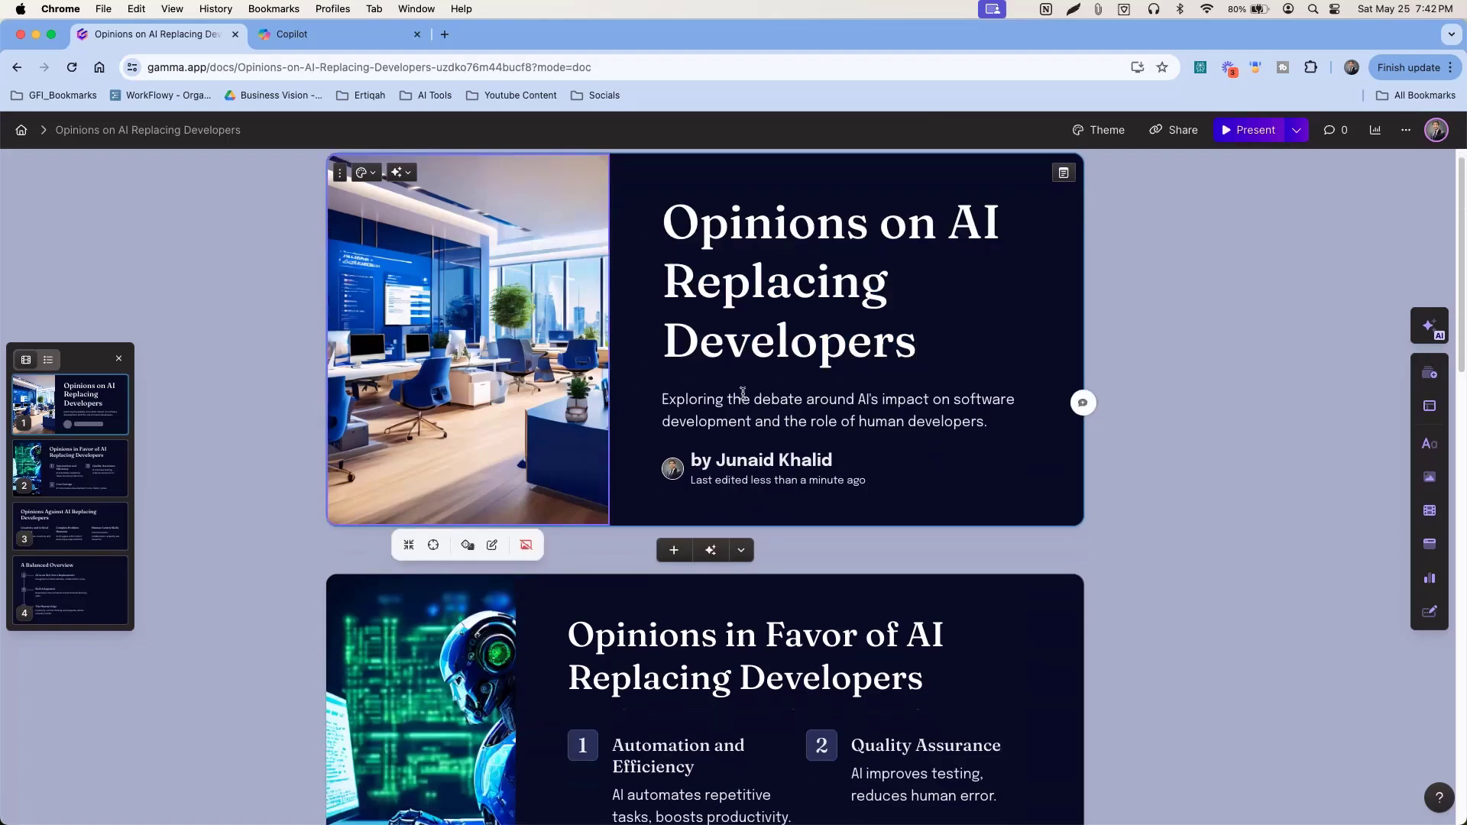
scroll(744, 391, down, 6)
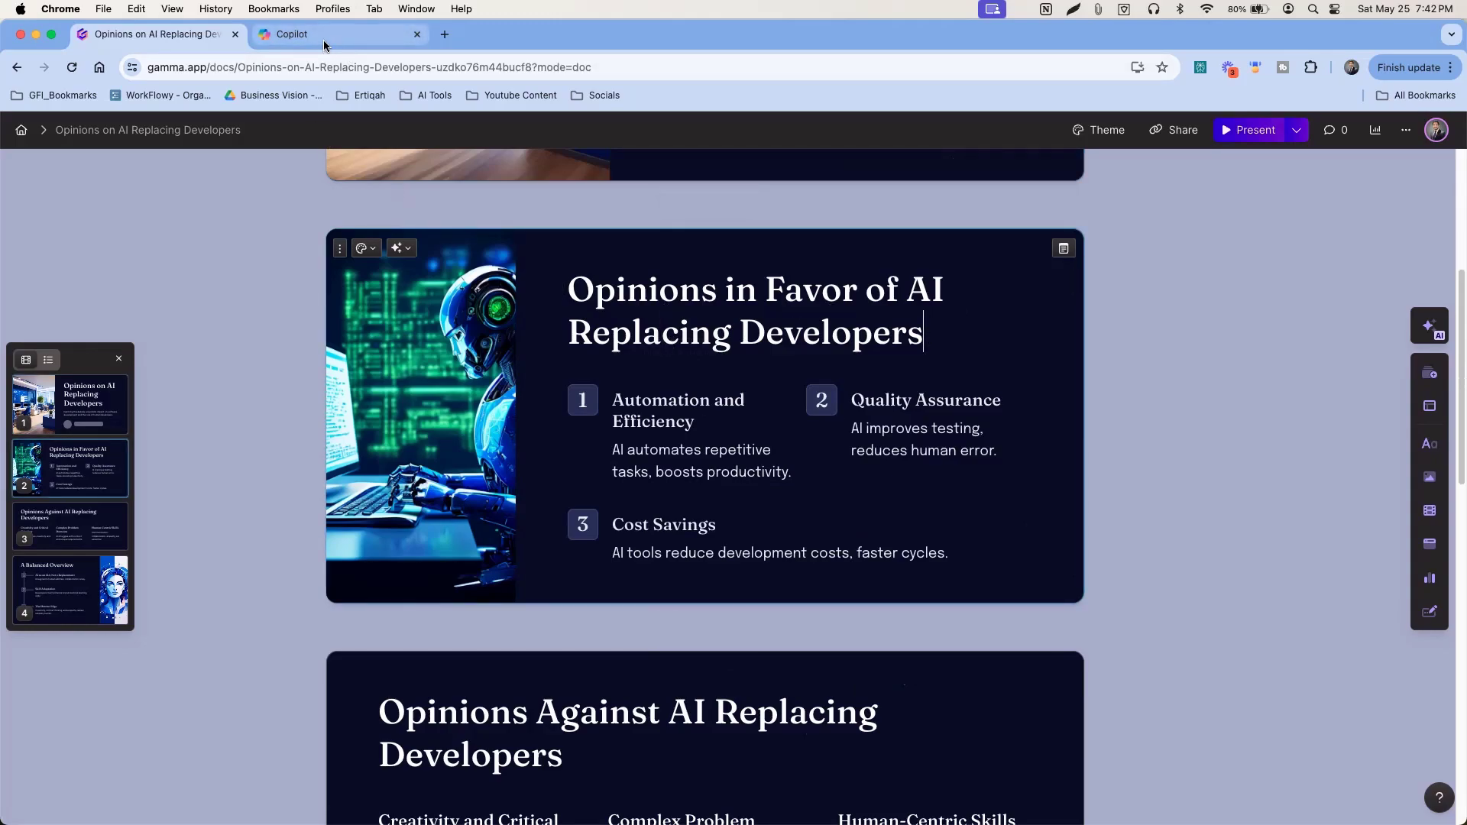
scroll(766, 454, down, 4)
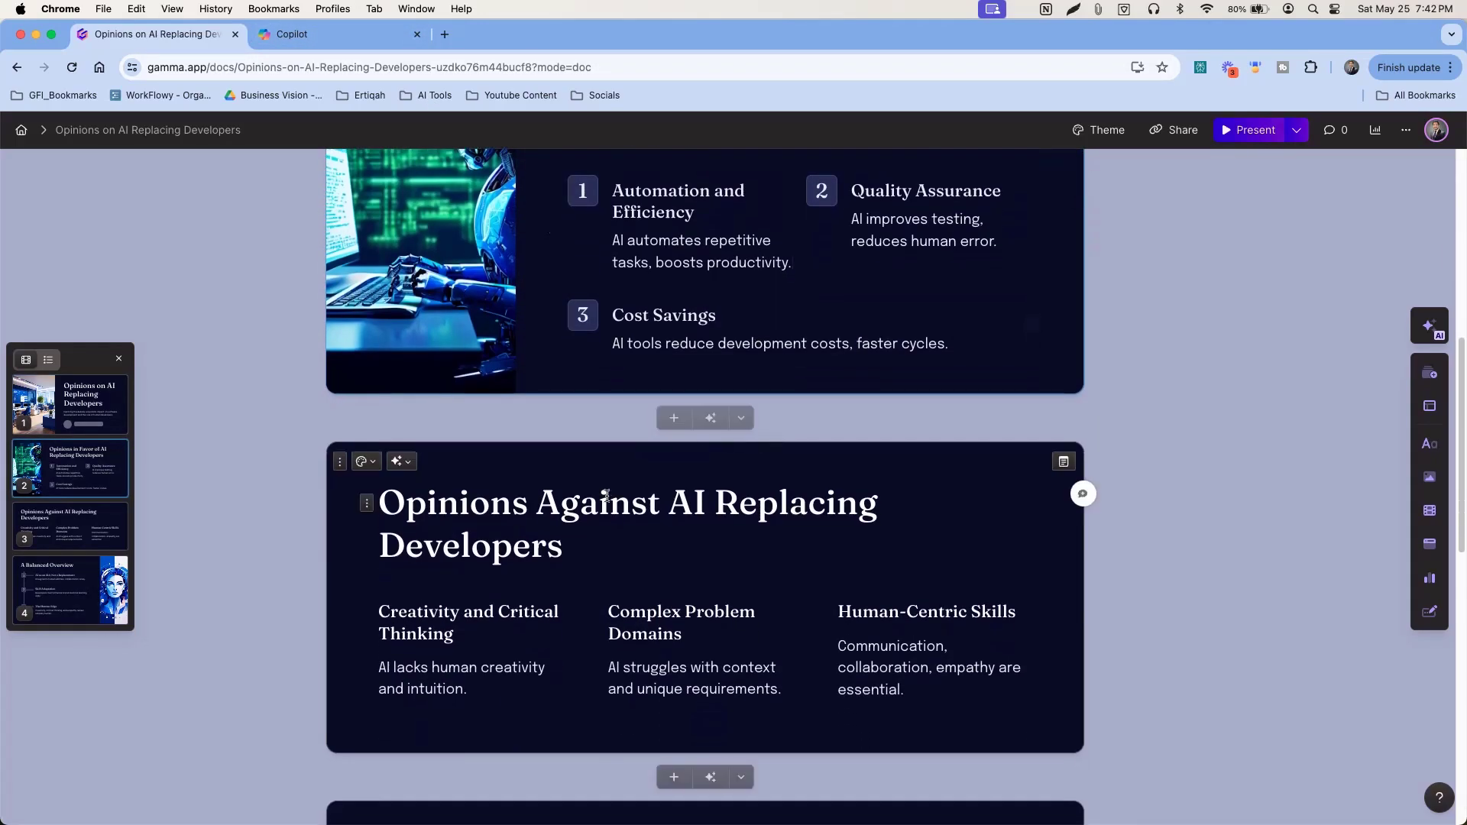
scroll(765, 520, down, 8)
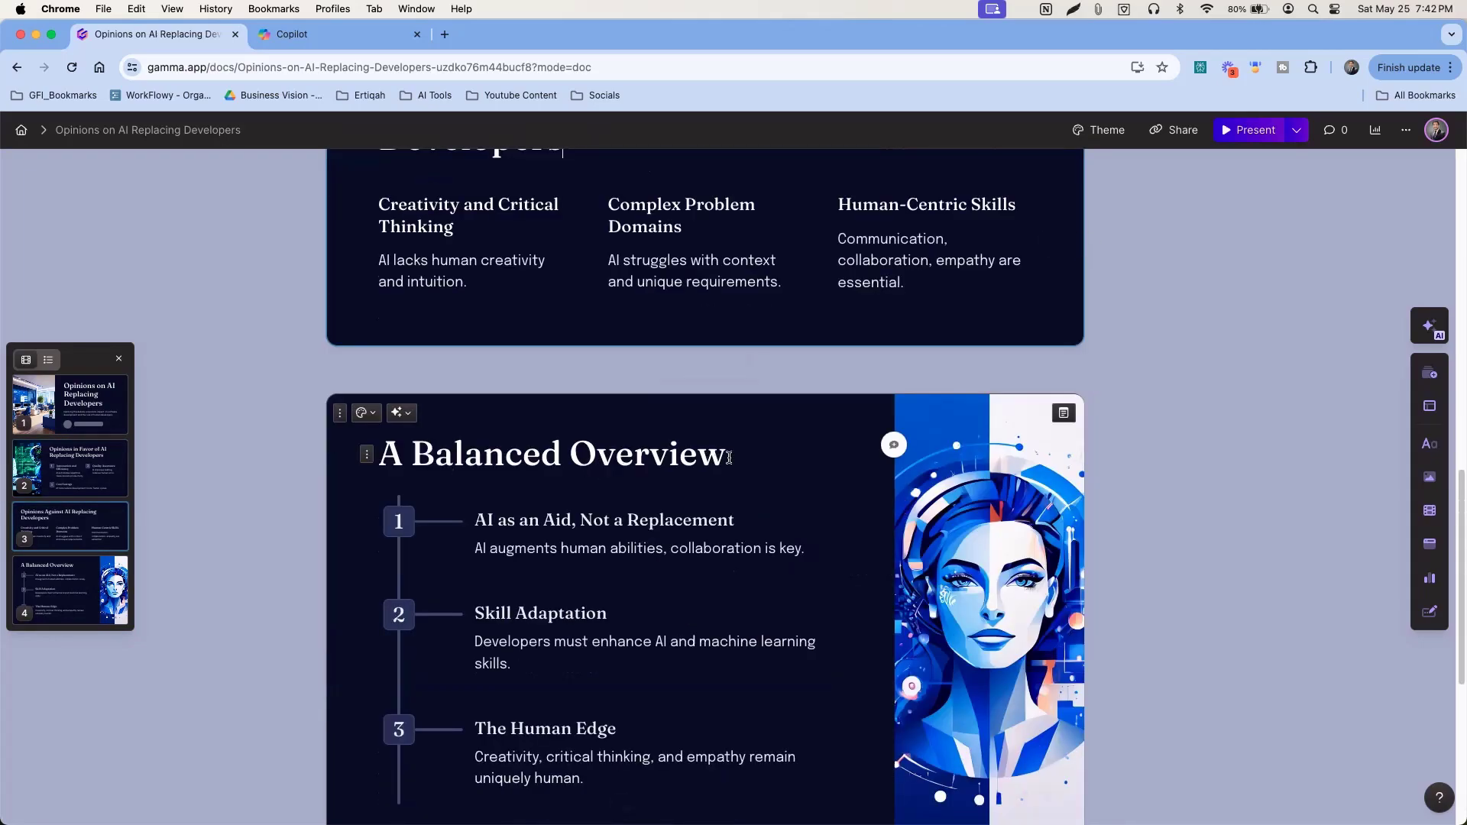
scroll(734, 489, down, 6)
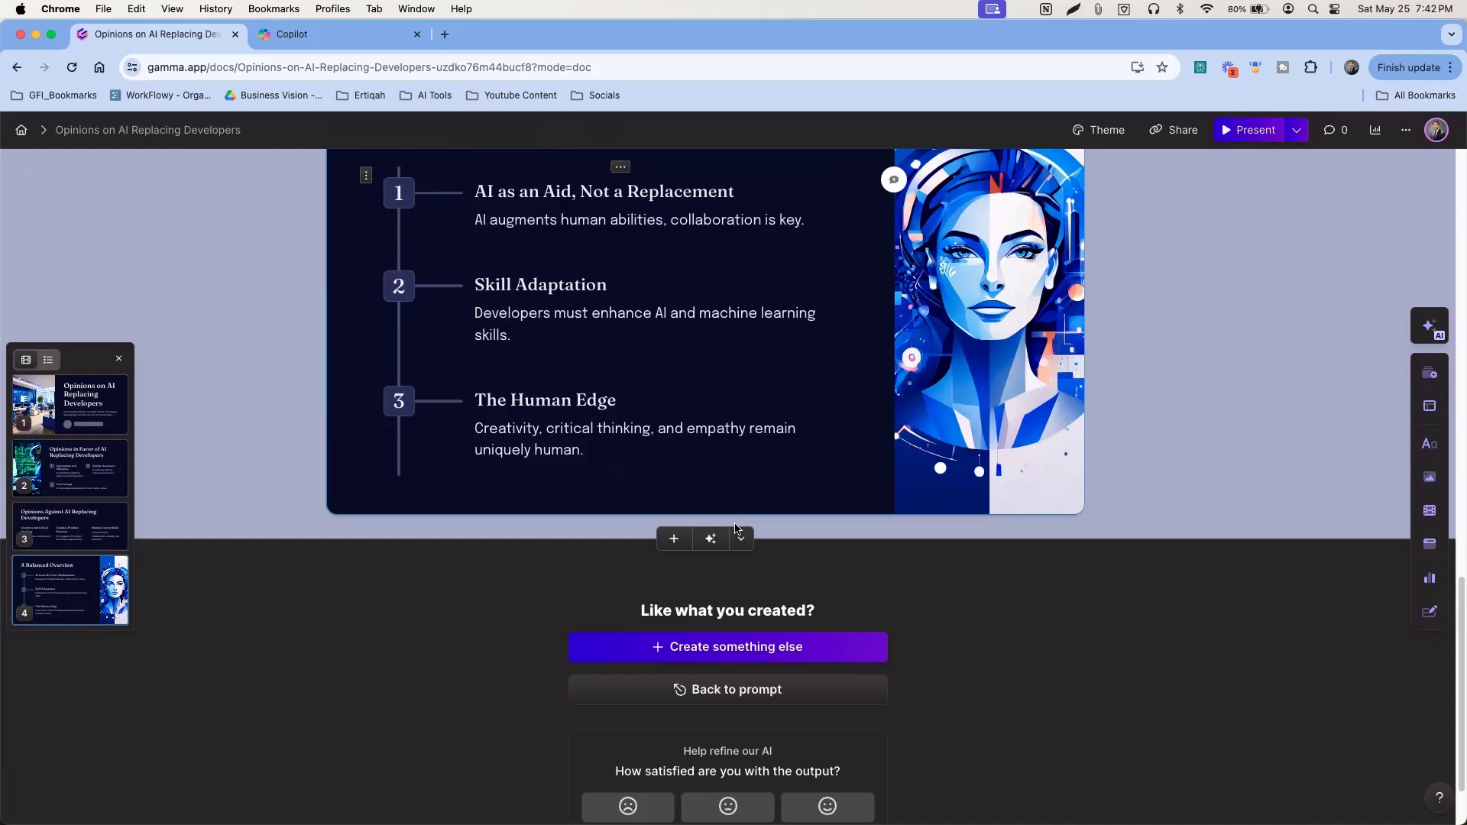
scroll(735, 527, up, 2)
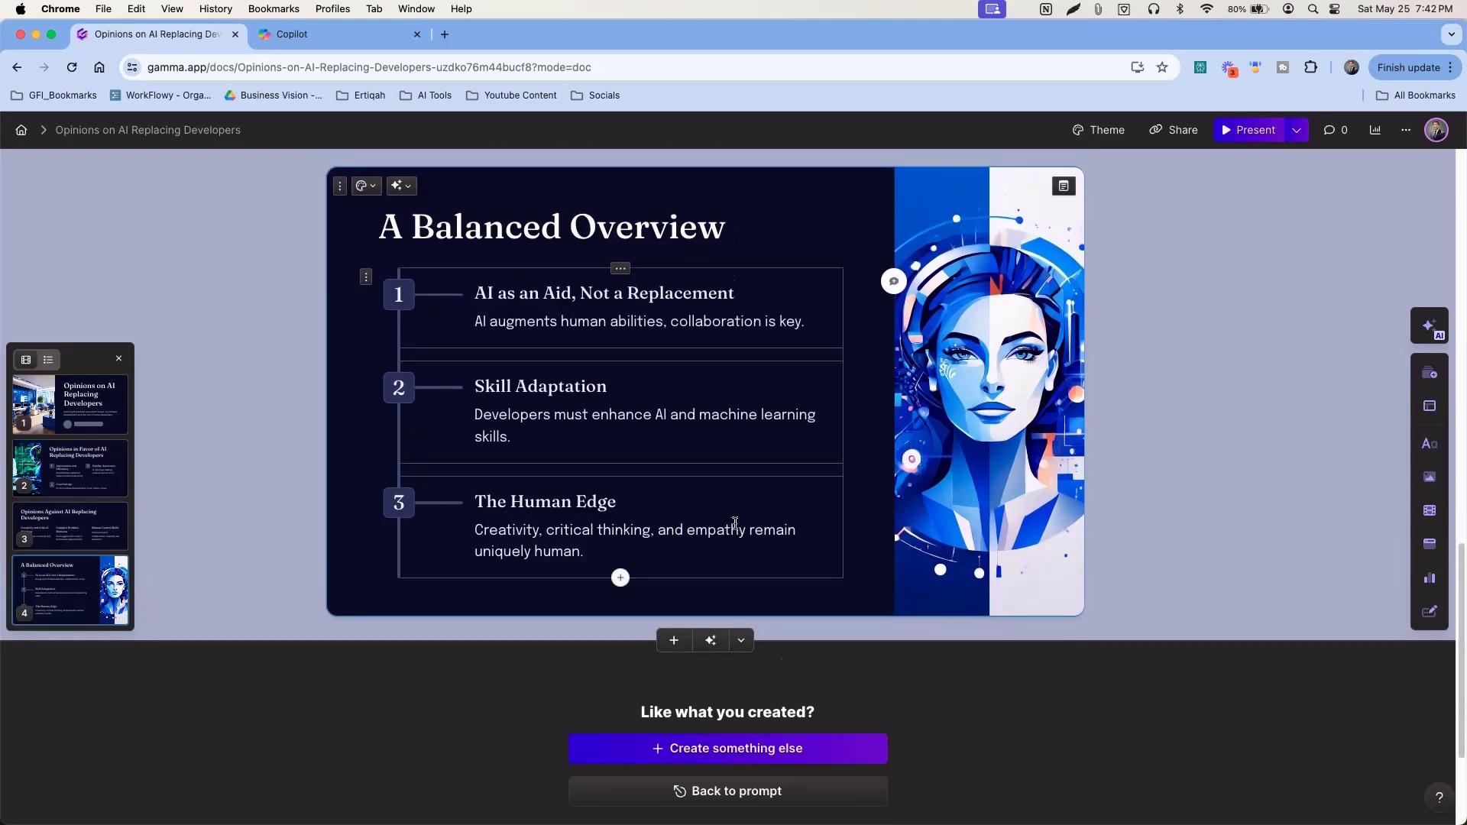
scroll(735, 525, up, 3)
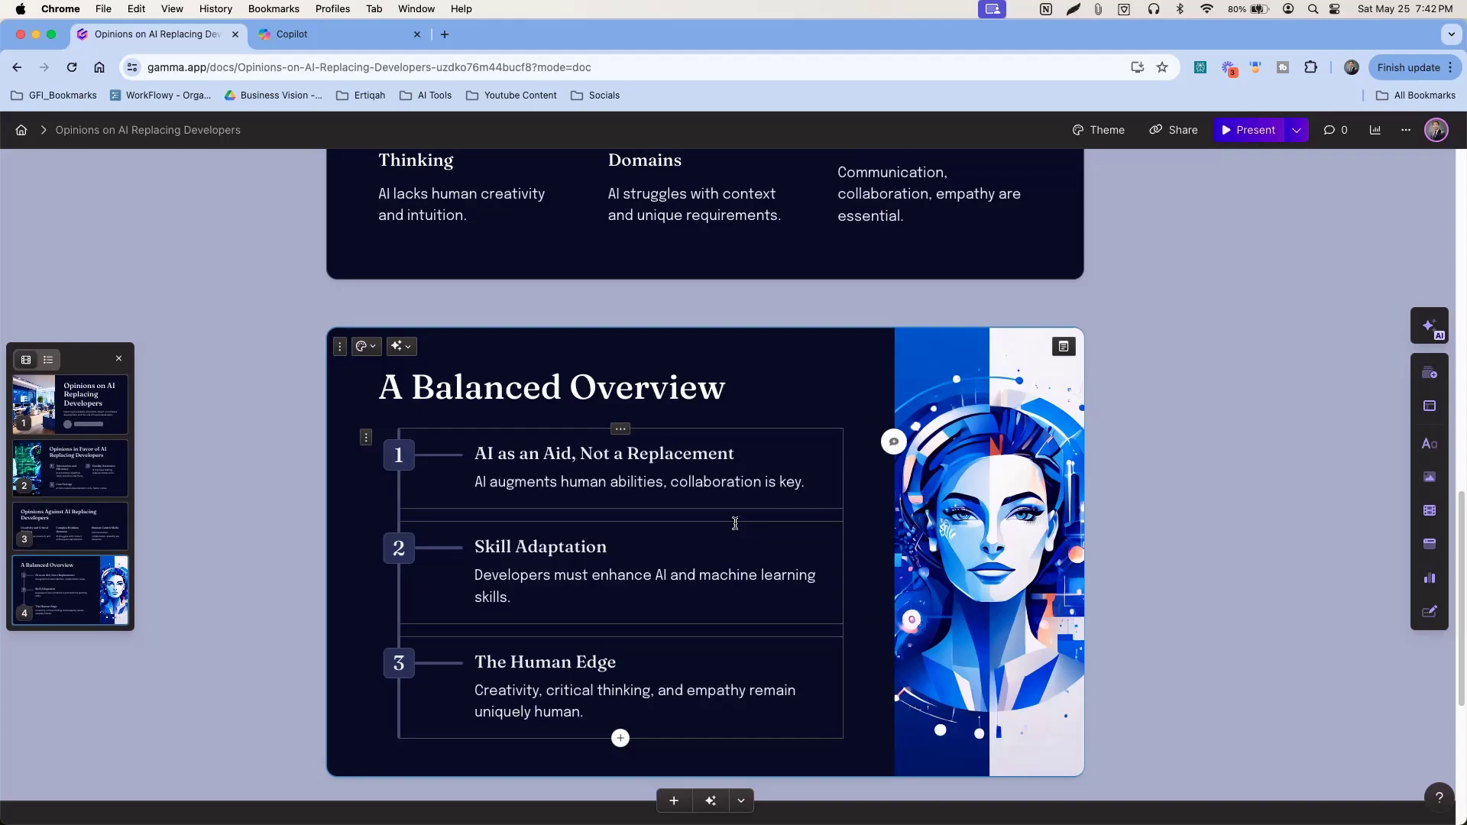
scroll(735, 523, up, 10)
- Check the slide-count requirement in the Copilot prompt and compare it with the cards in the Gamma presentation
key(ctrl+Tab)
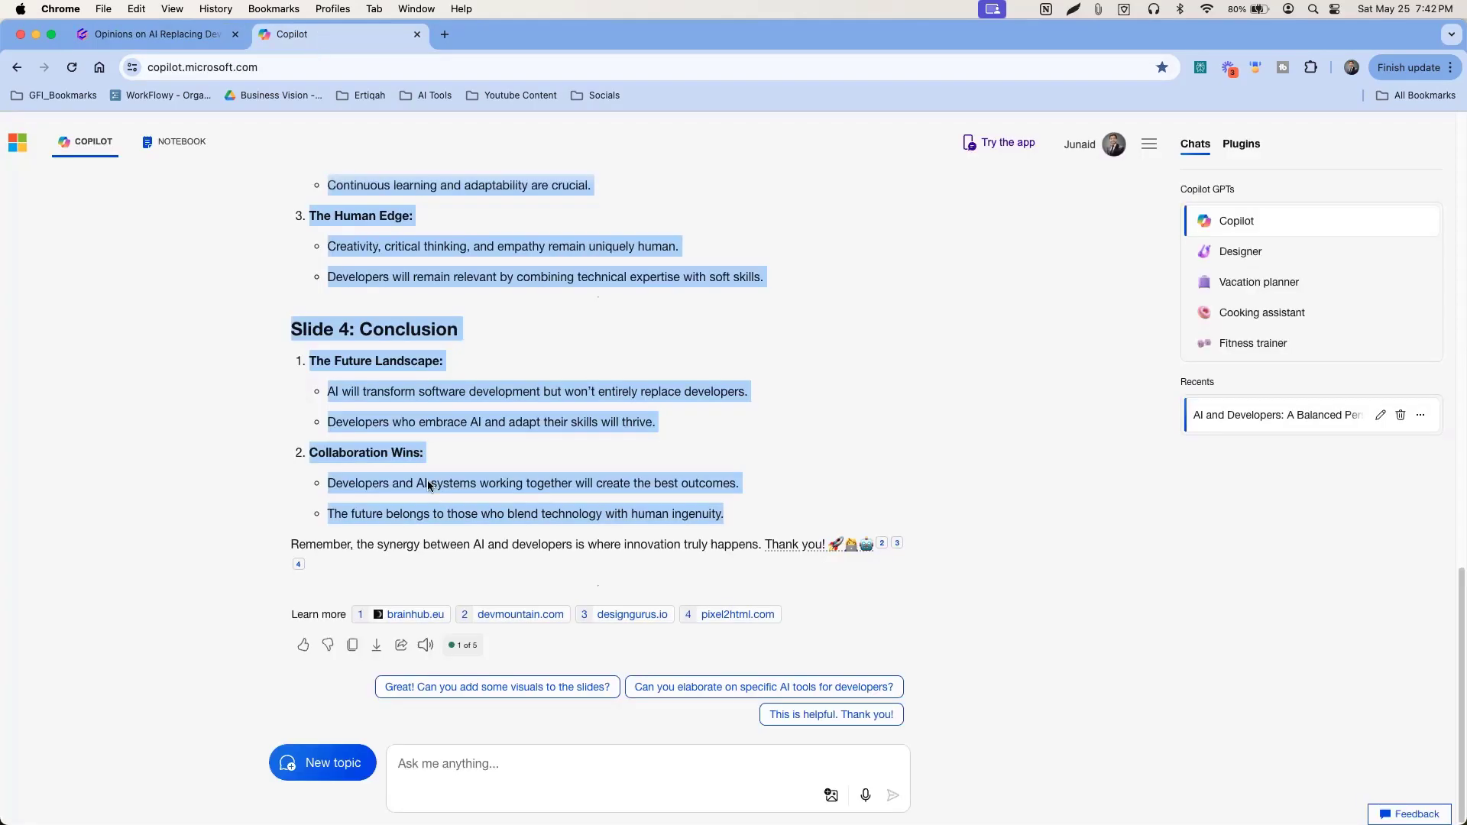
click(732, 512)
scroll(750, 518, up, 15)
scroll(750, 519, up, 8)
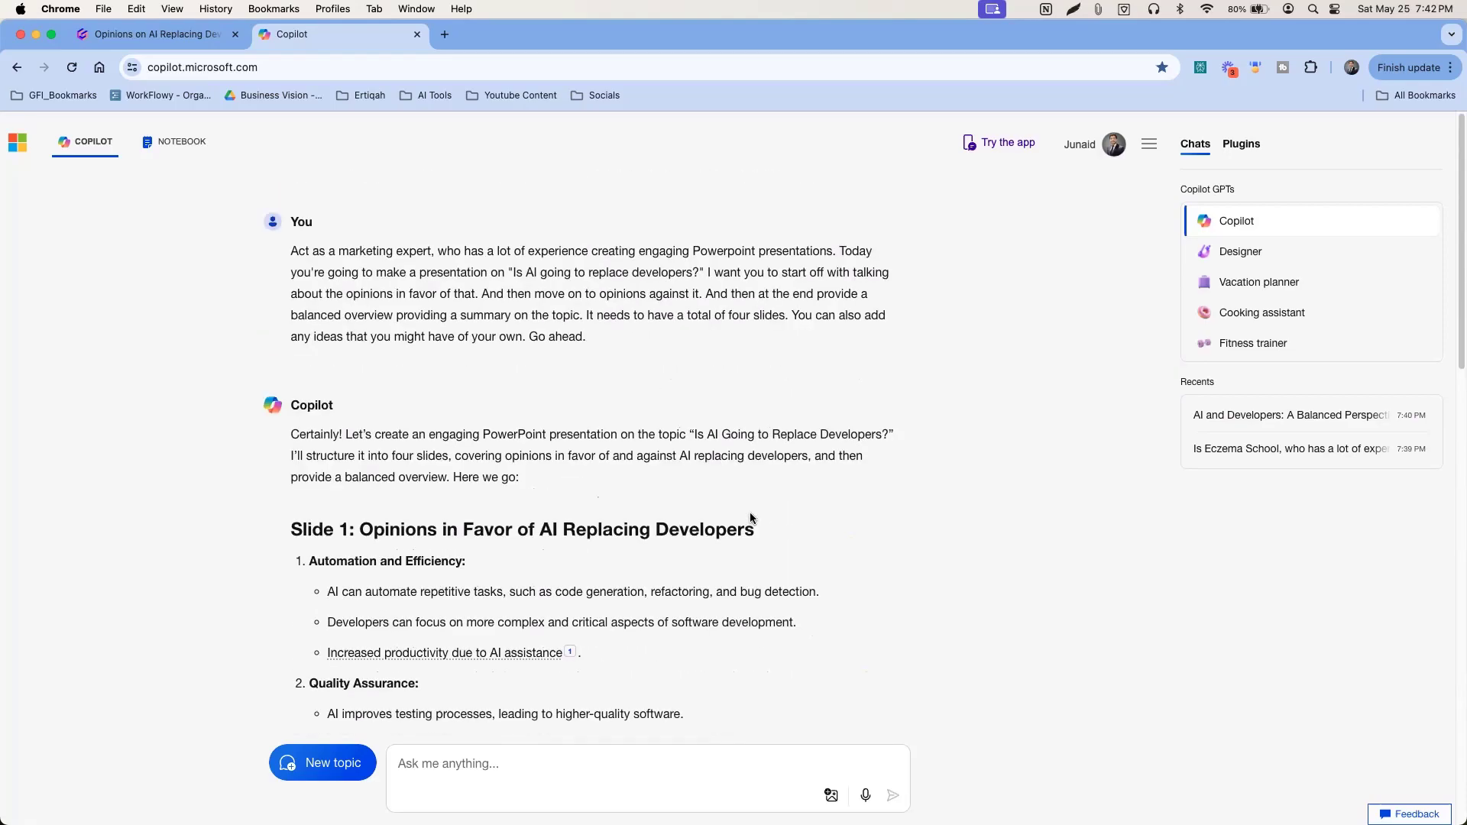
drag(587, 315, 781, 316)
click(178, 37)
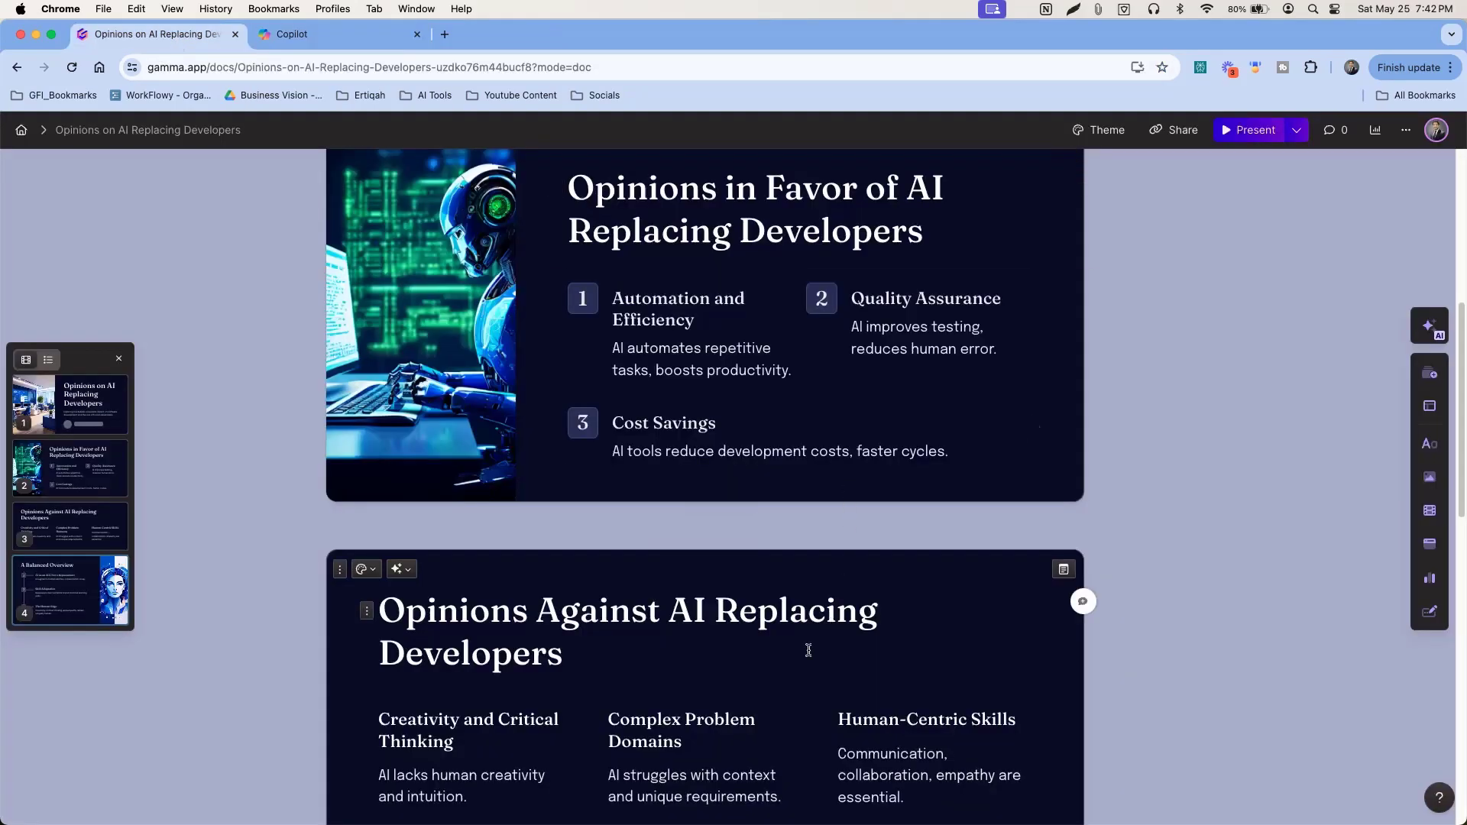
scroll(809, 650, up, 5)
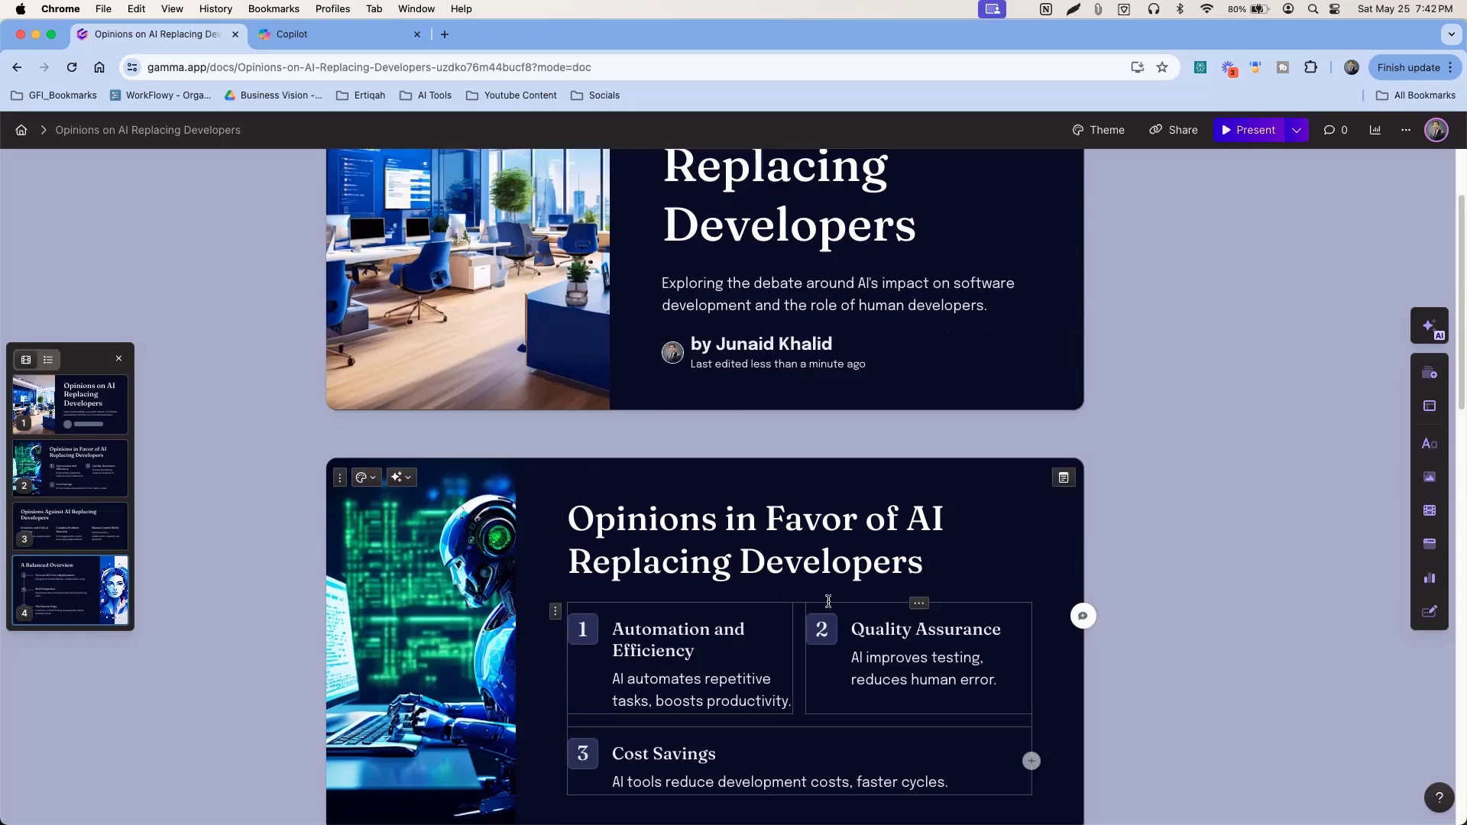